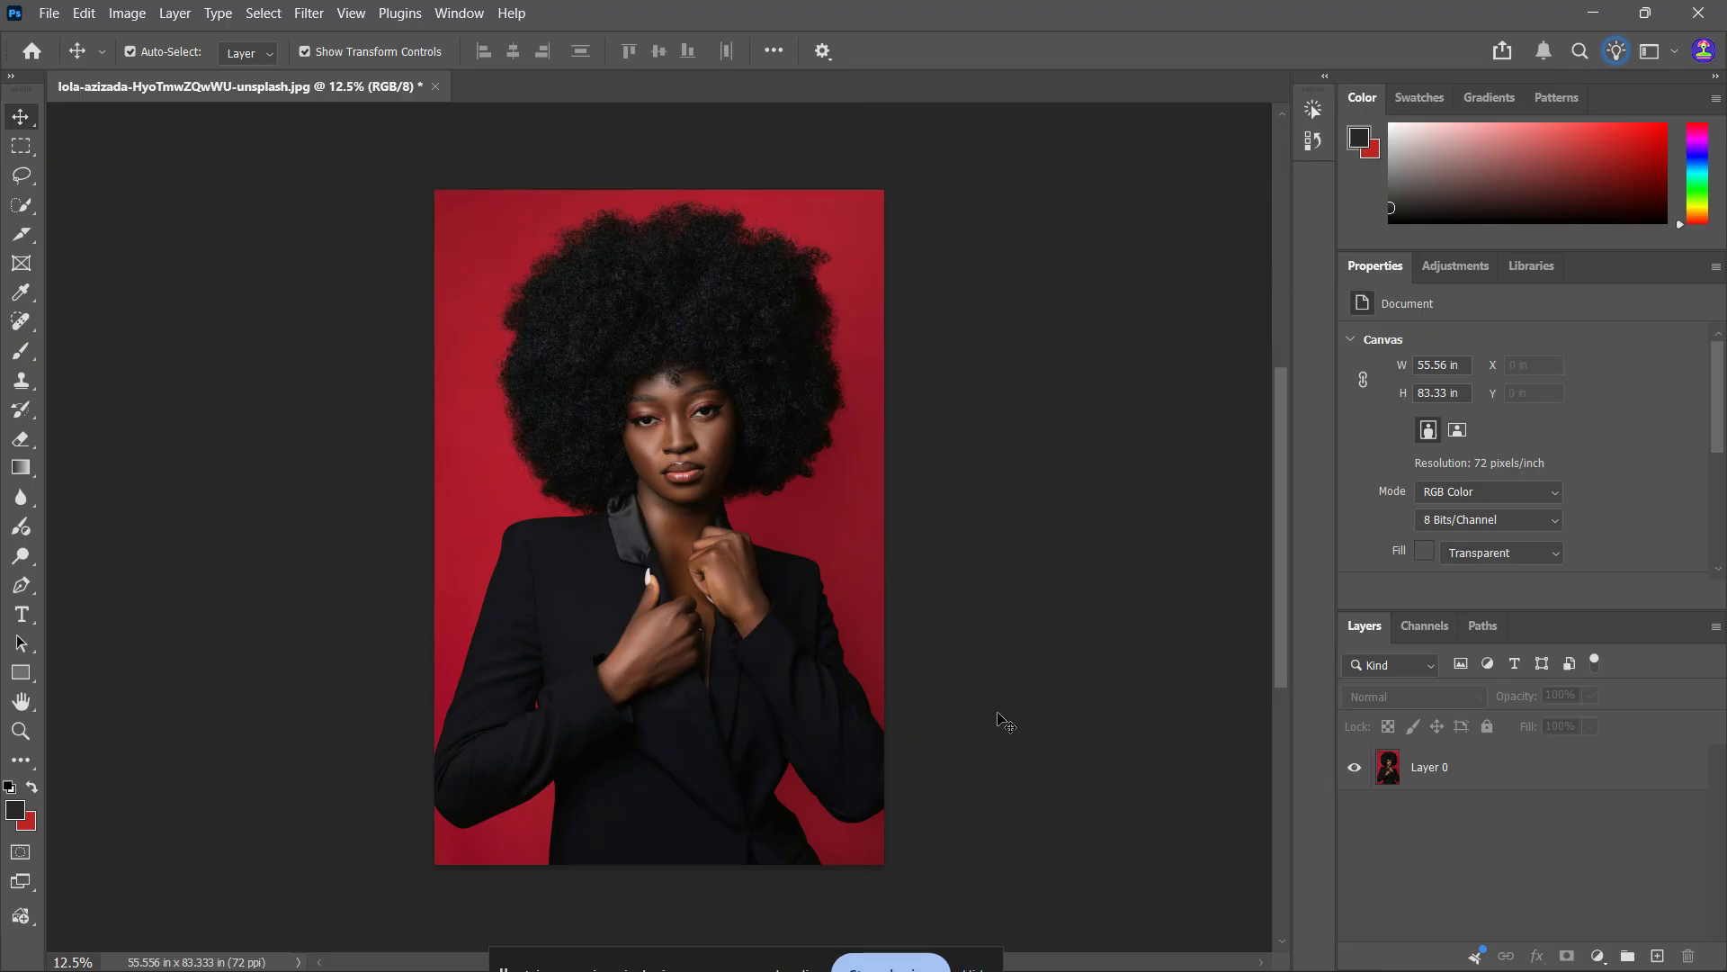
- Add a new empty layer above Layer 0
click(807, 303)
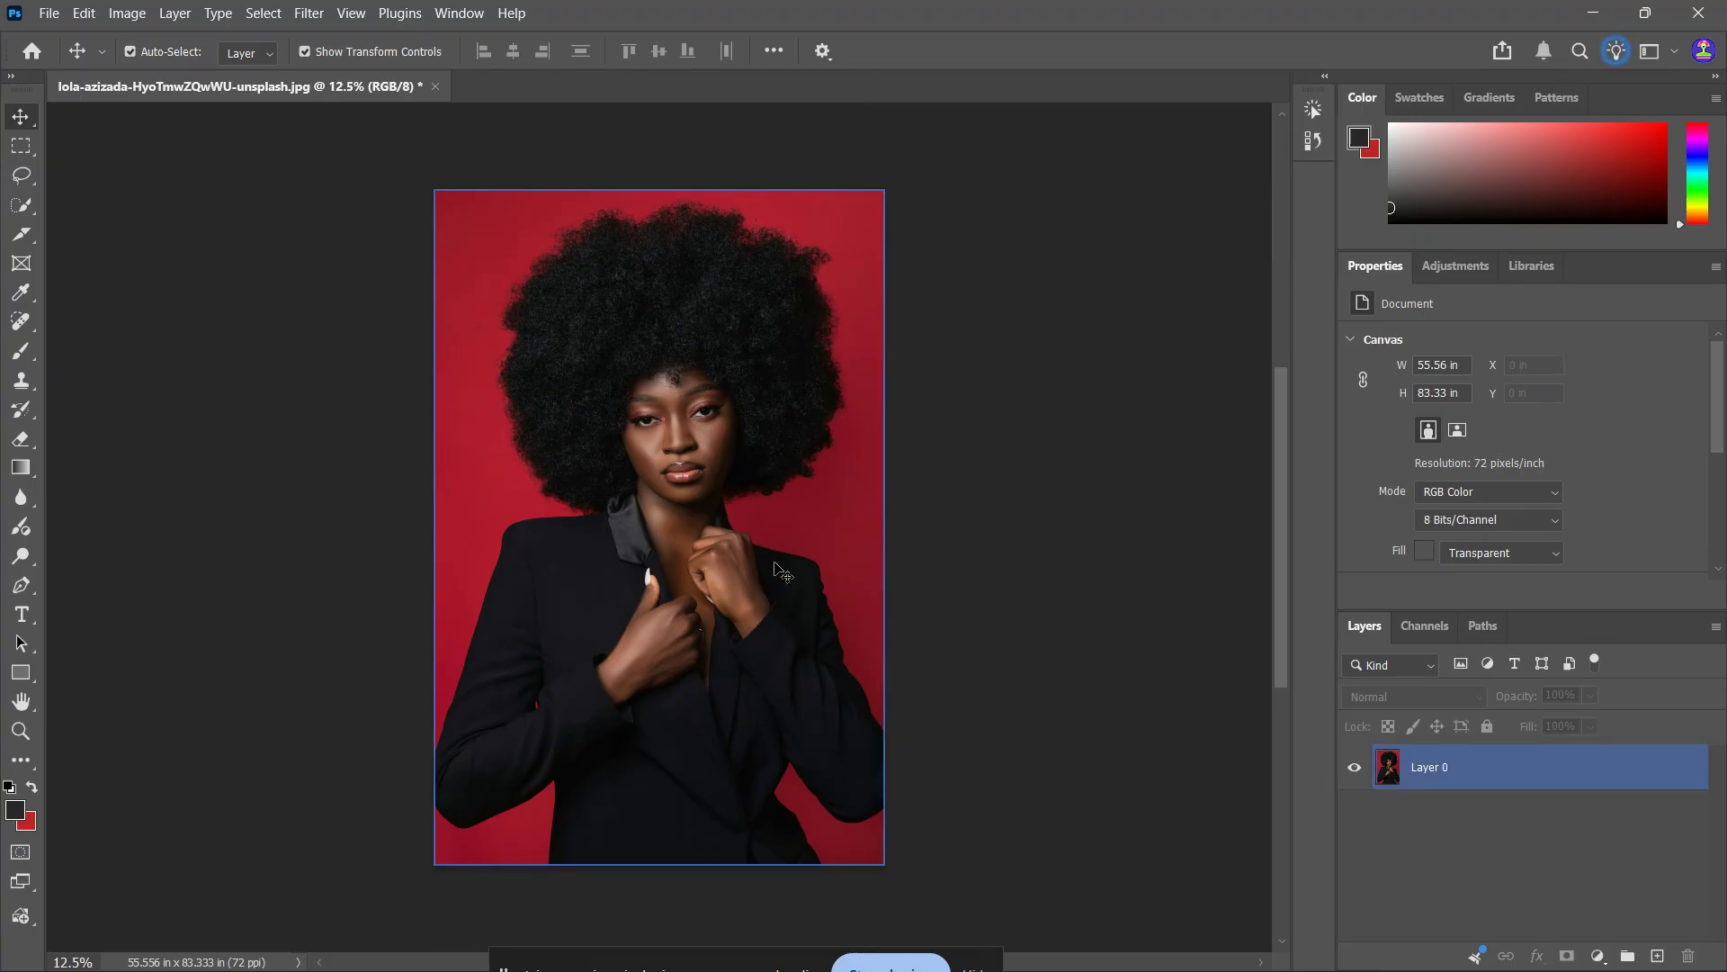
click(952, 571)
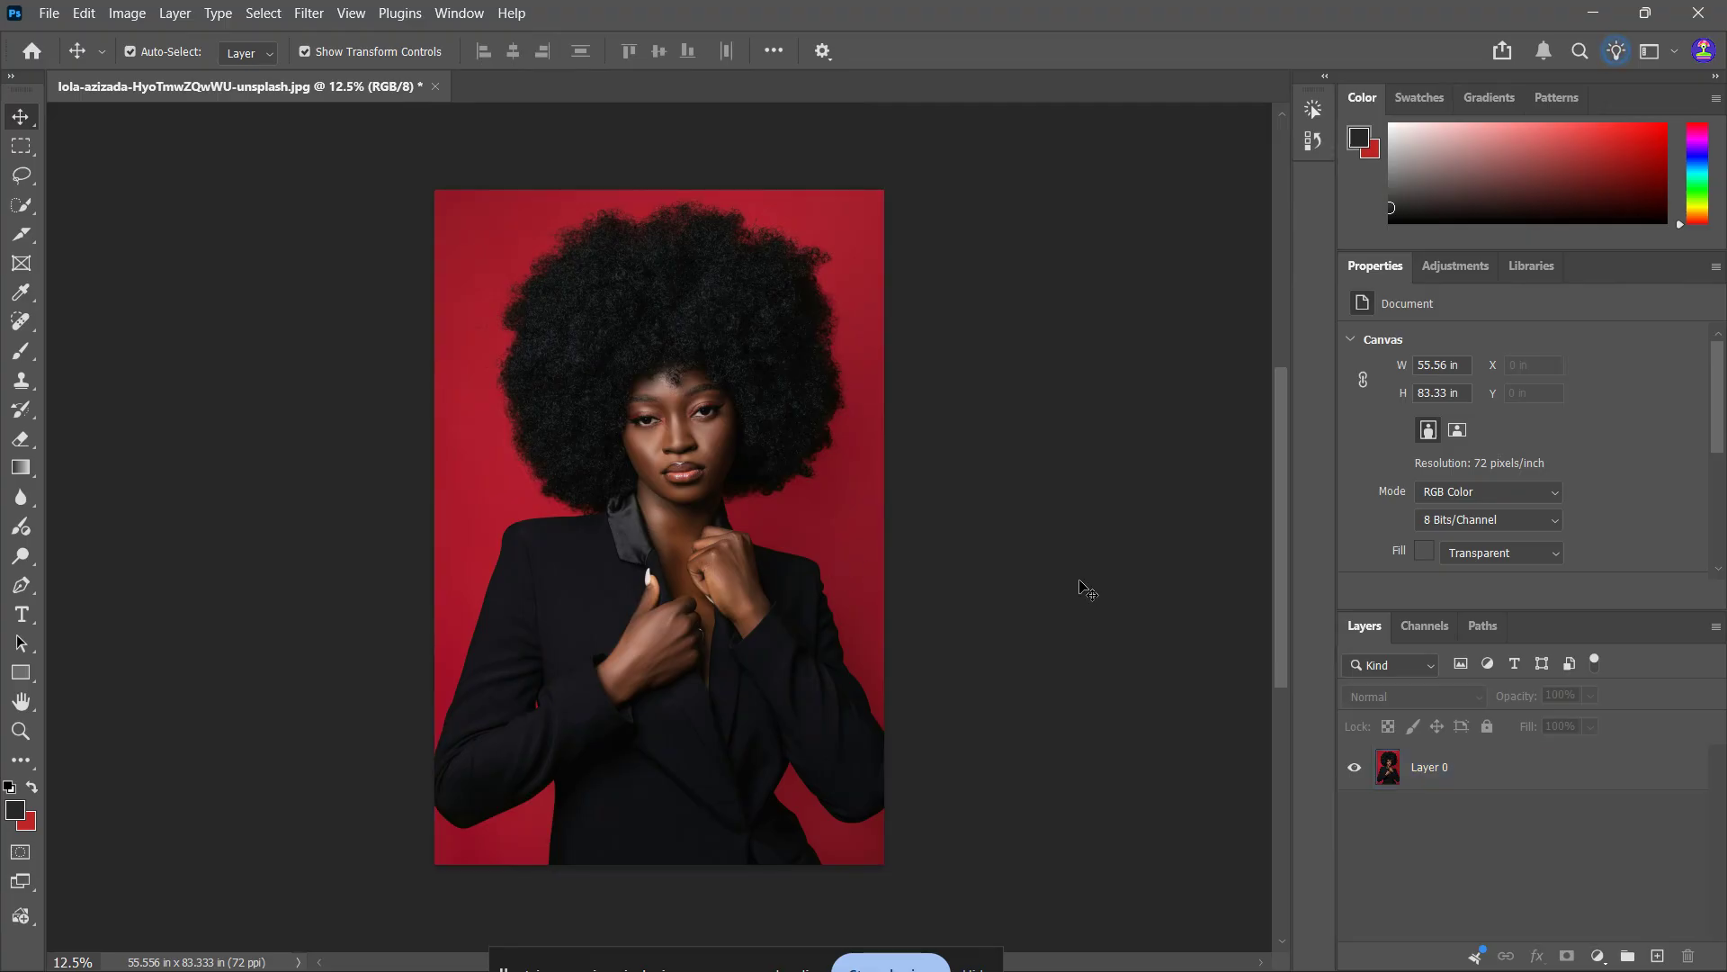
click(1460, 779)
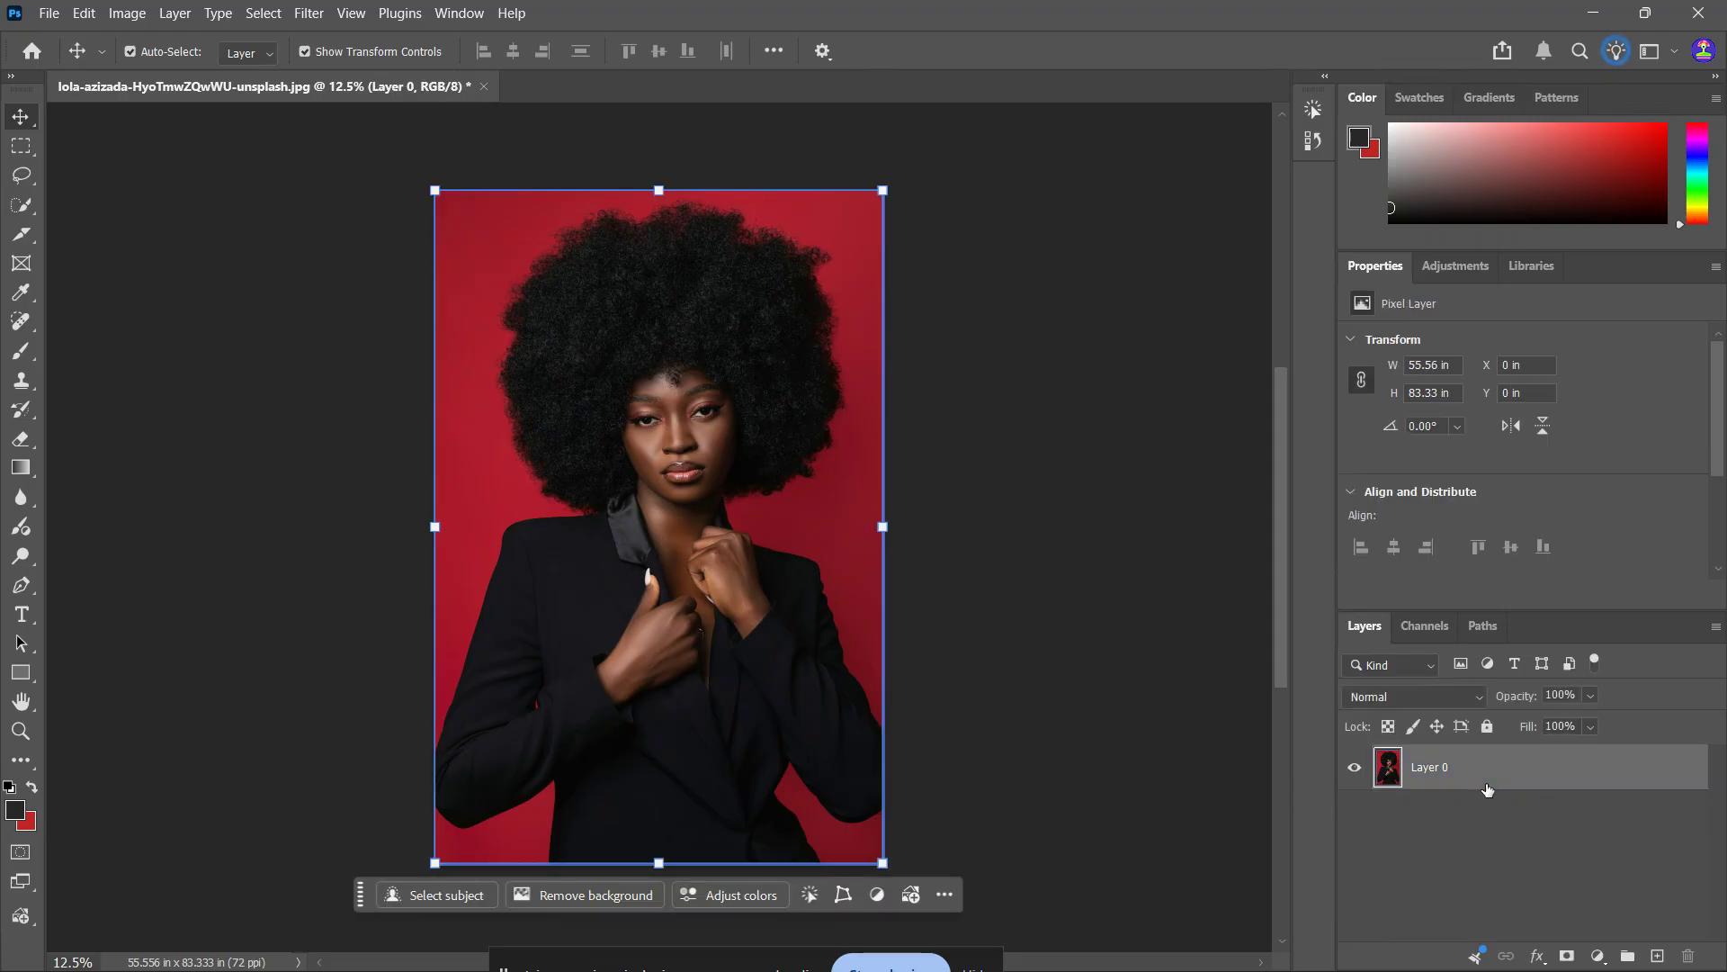
click(1660, 956)
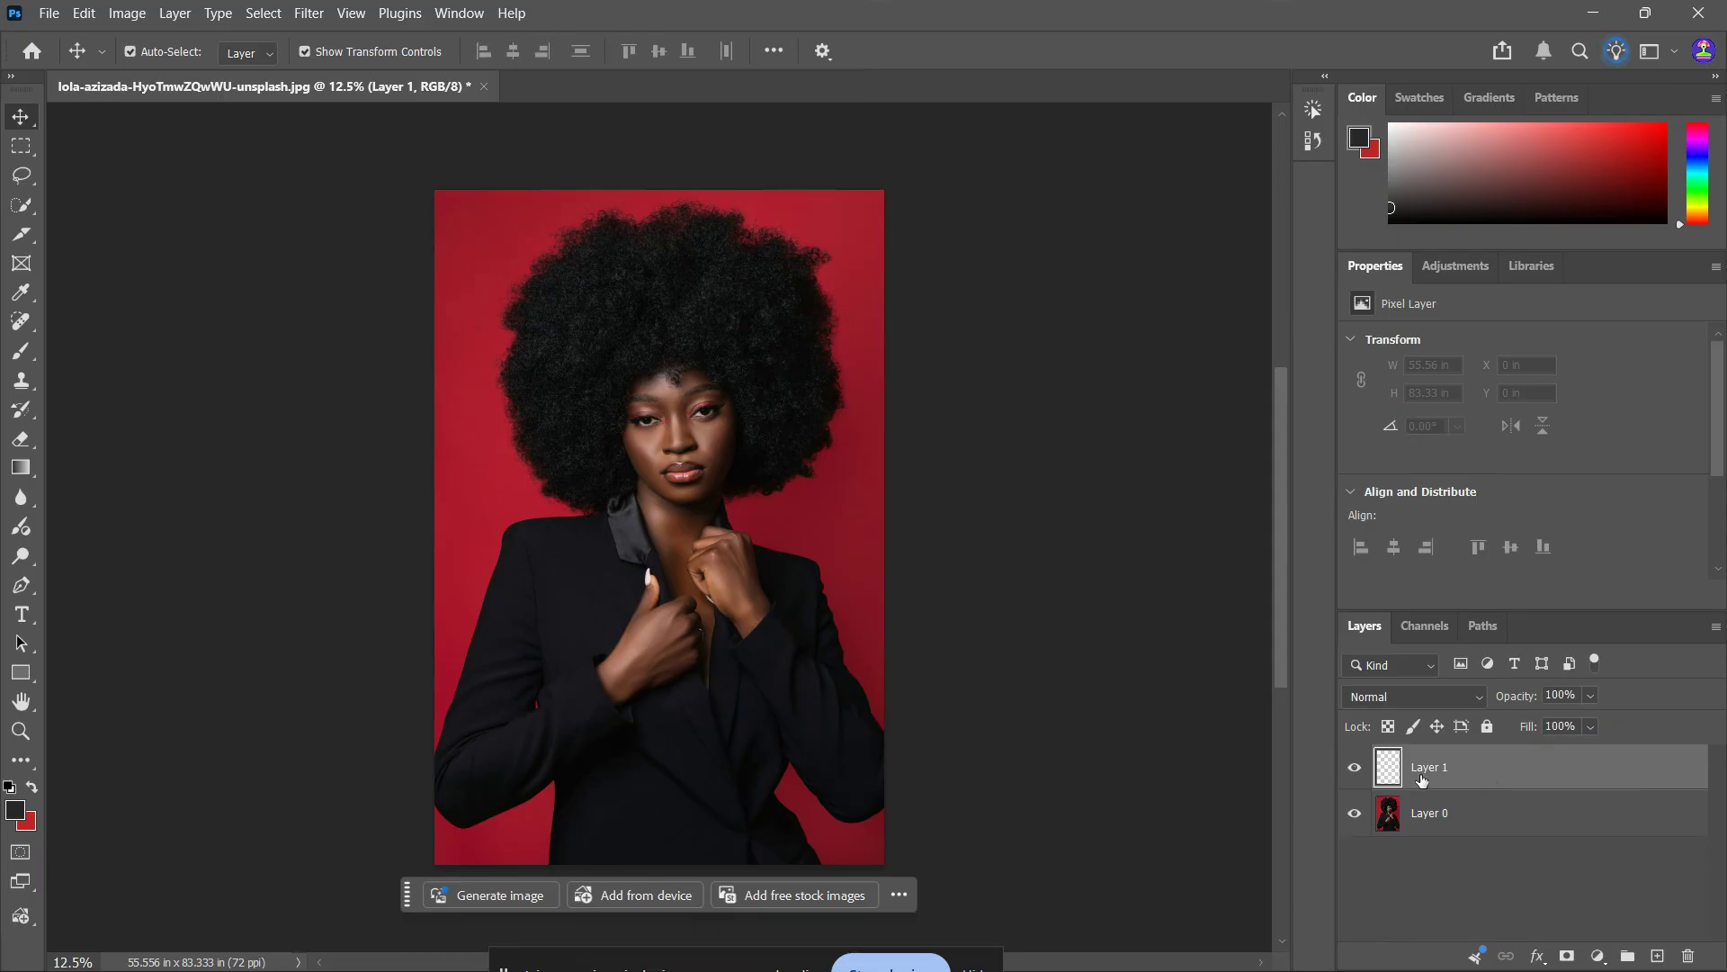
click(1427, 835)
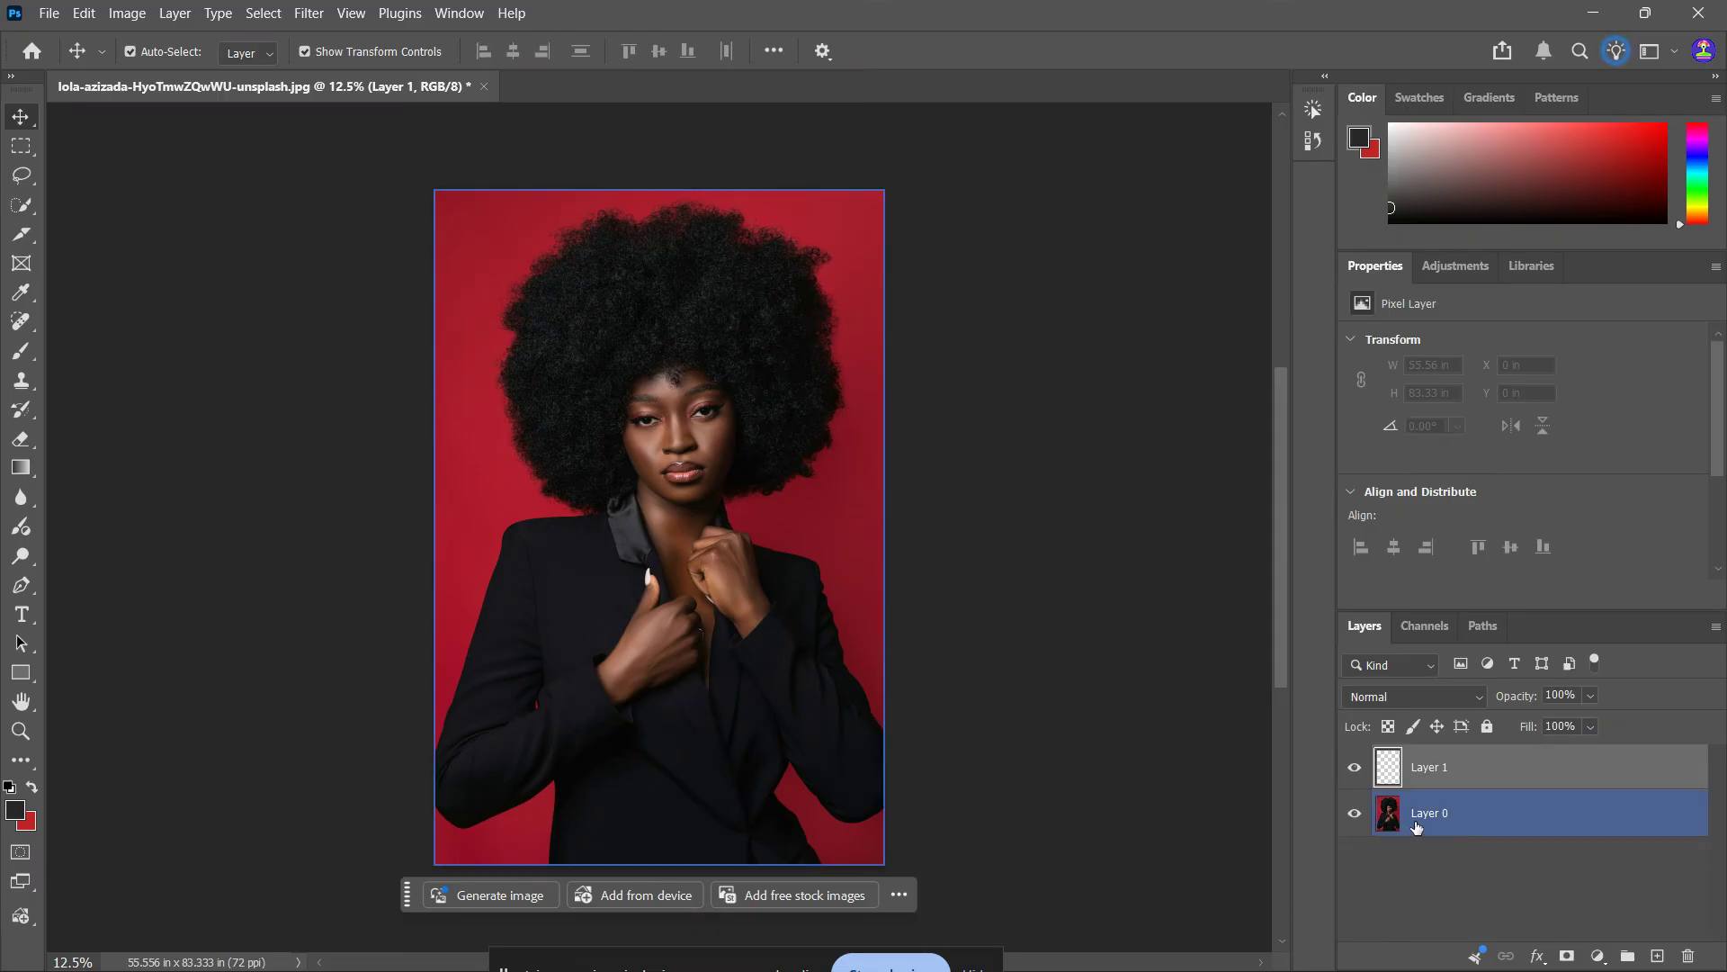
ctrl+click(1462, 815)
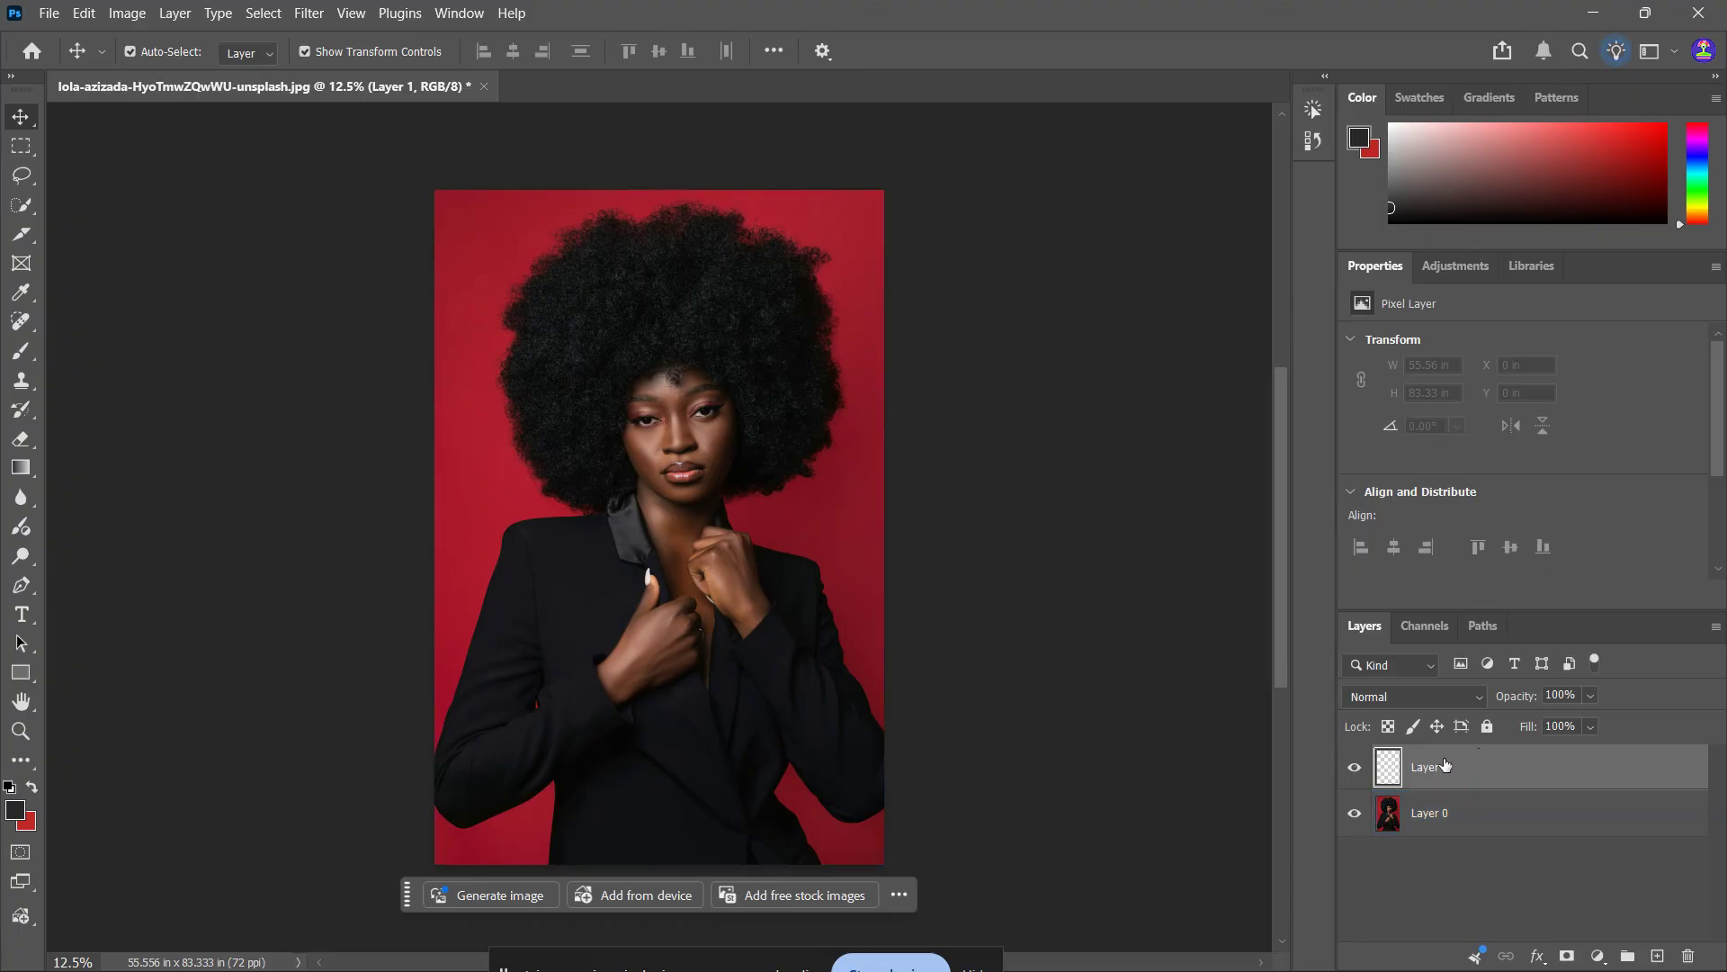
- Rename the new layer as Blur edit
double_click(1428, 769)
text(Blure)
key(BackSpace)
key(BackSpace)
text(edit)
key(Return)
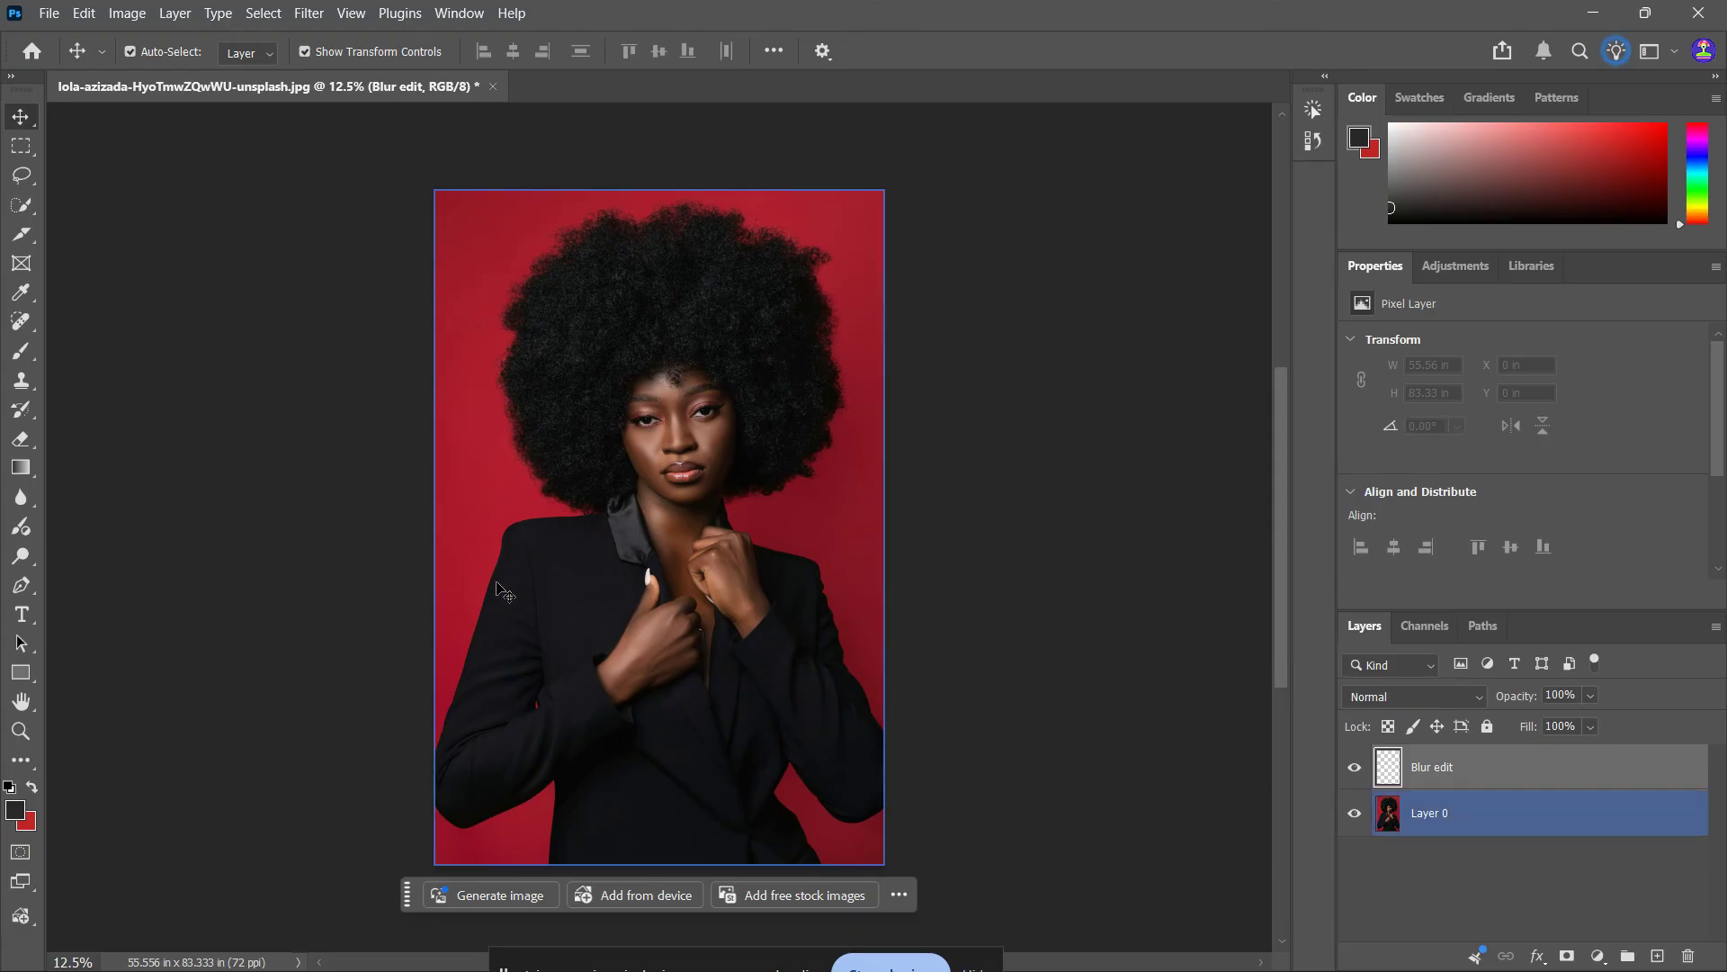
- Activate the Blur tool with Sample All Layers enabled and set its strength to 50%
click(21, 497)
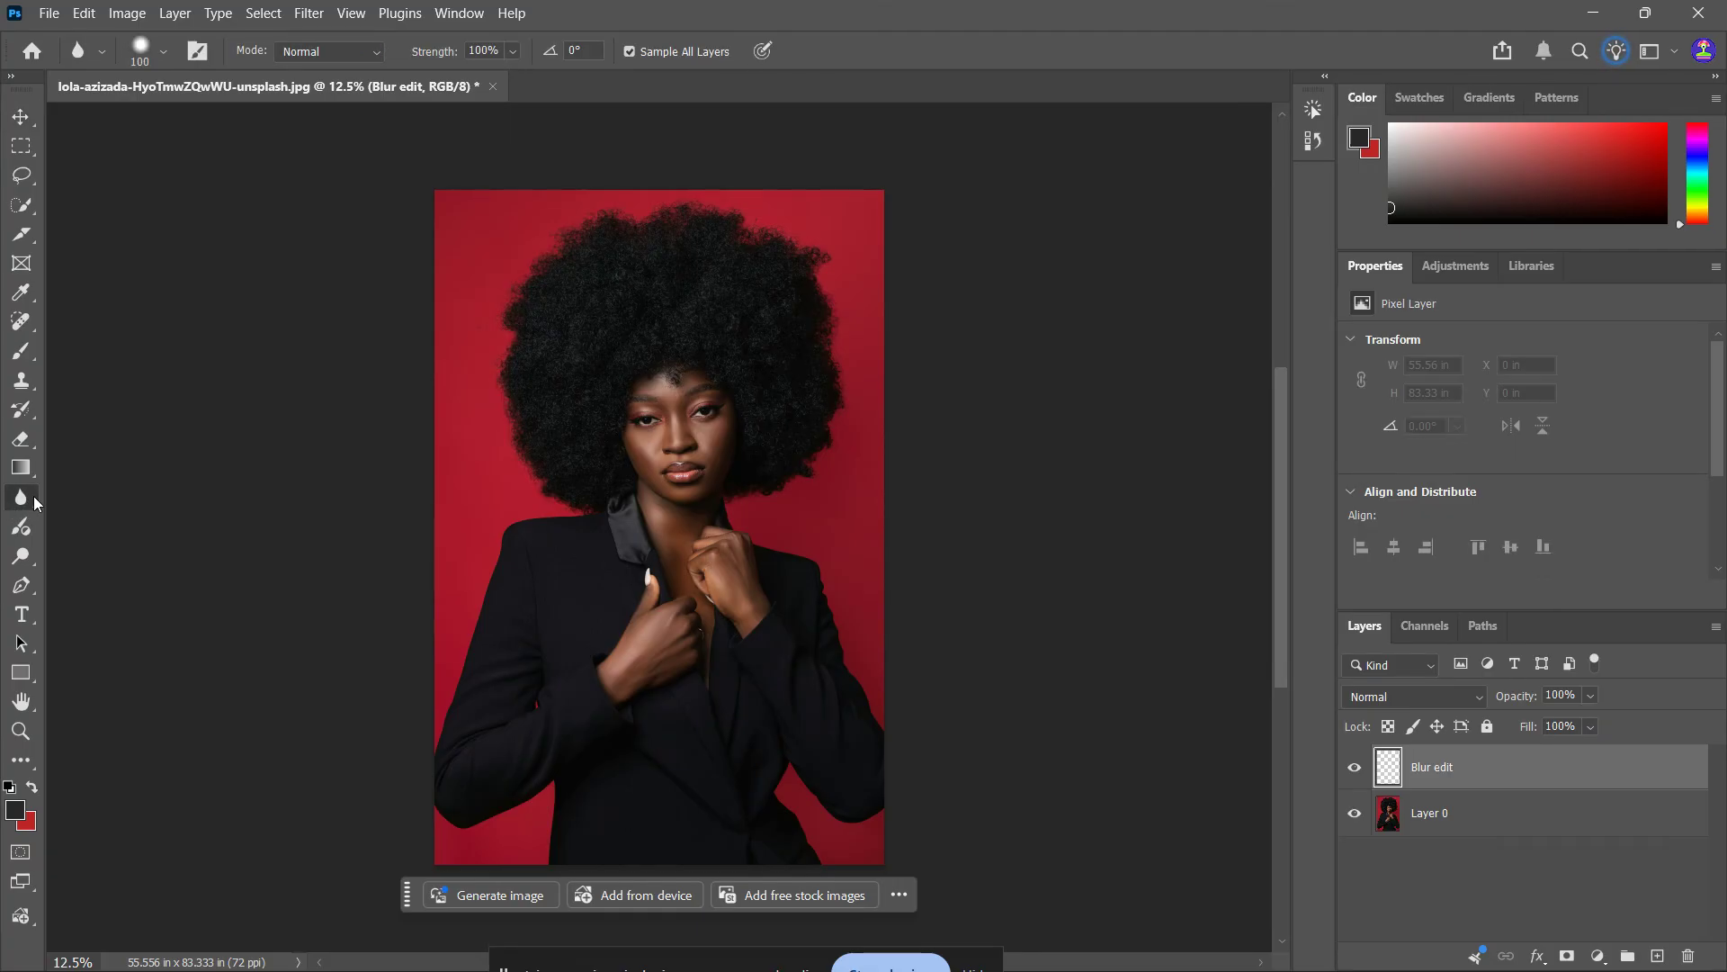
right_click(29, 502)
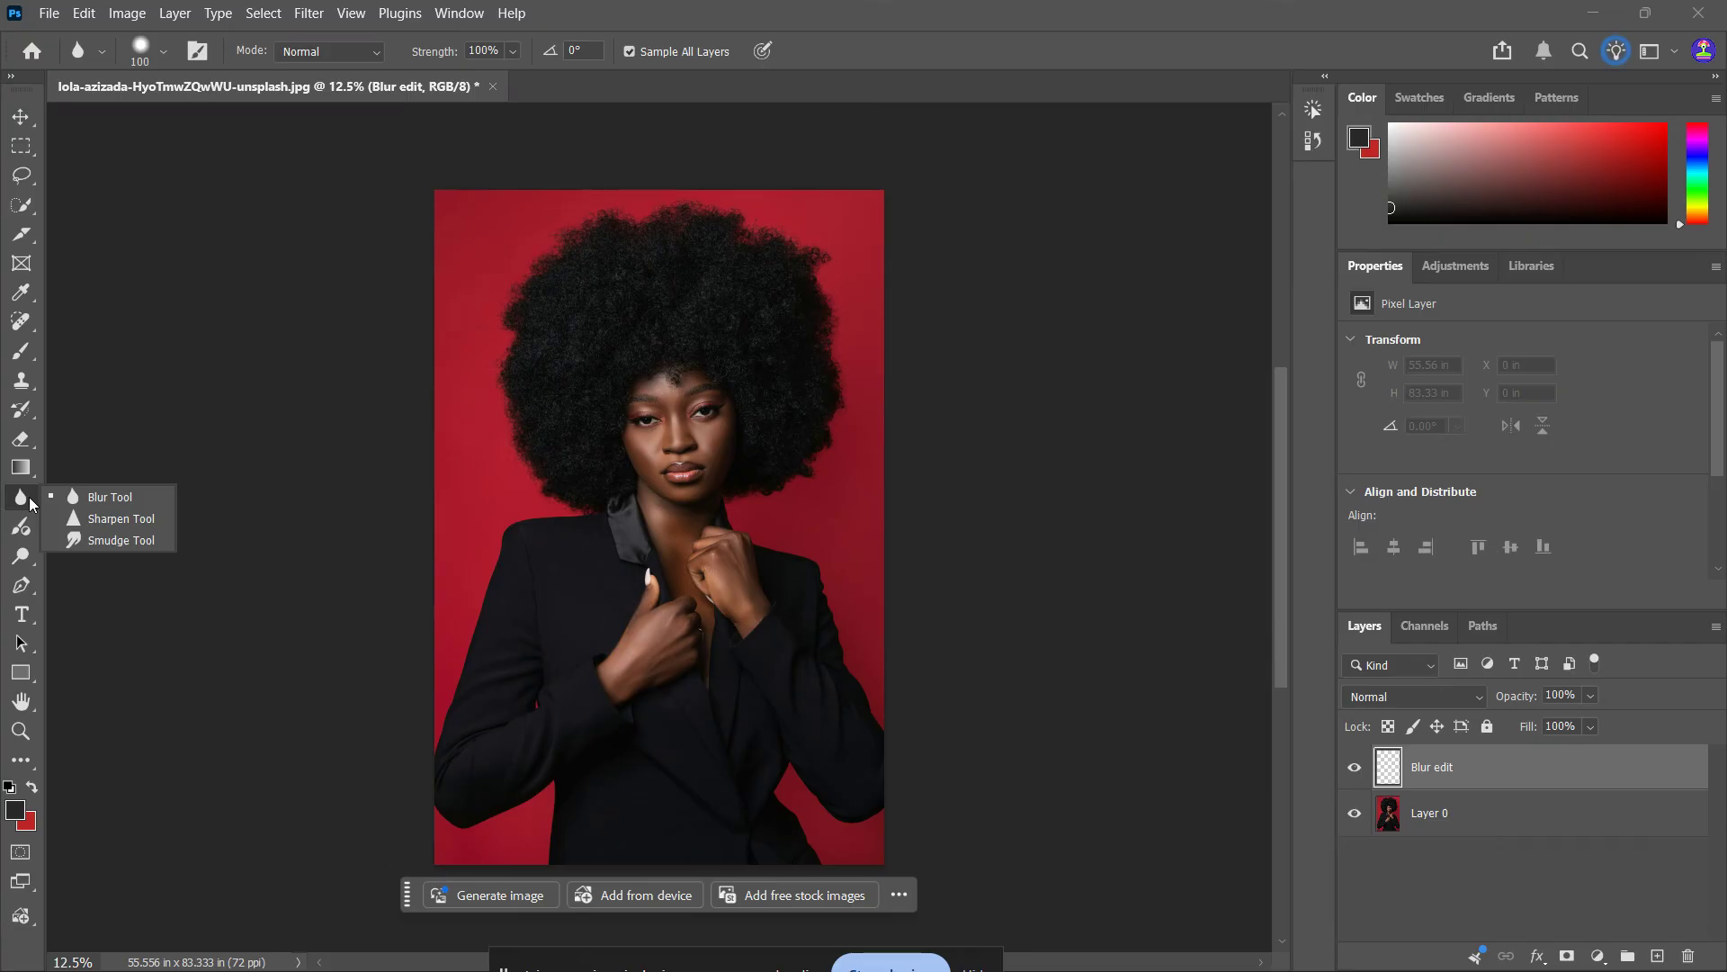
click(135, 496)
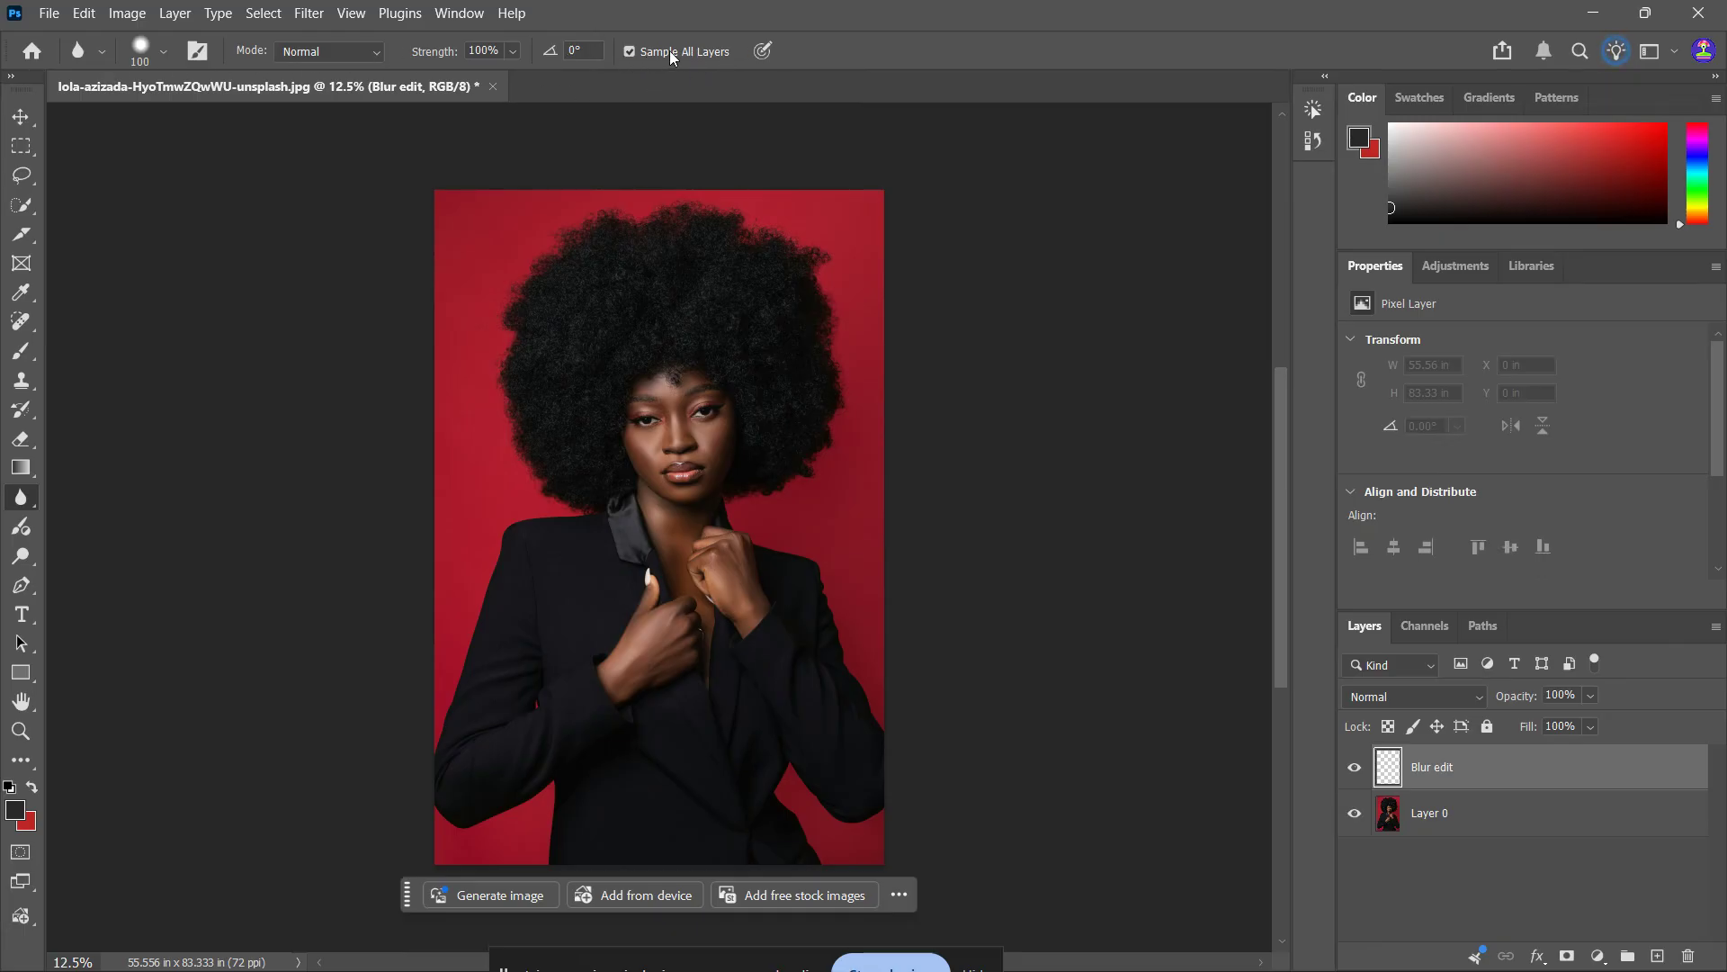
click(630, 52)
click(509, 52)
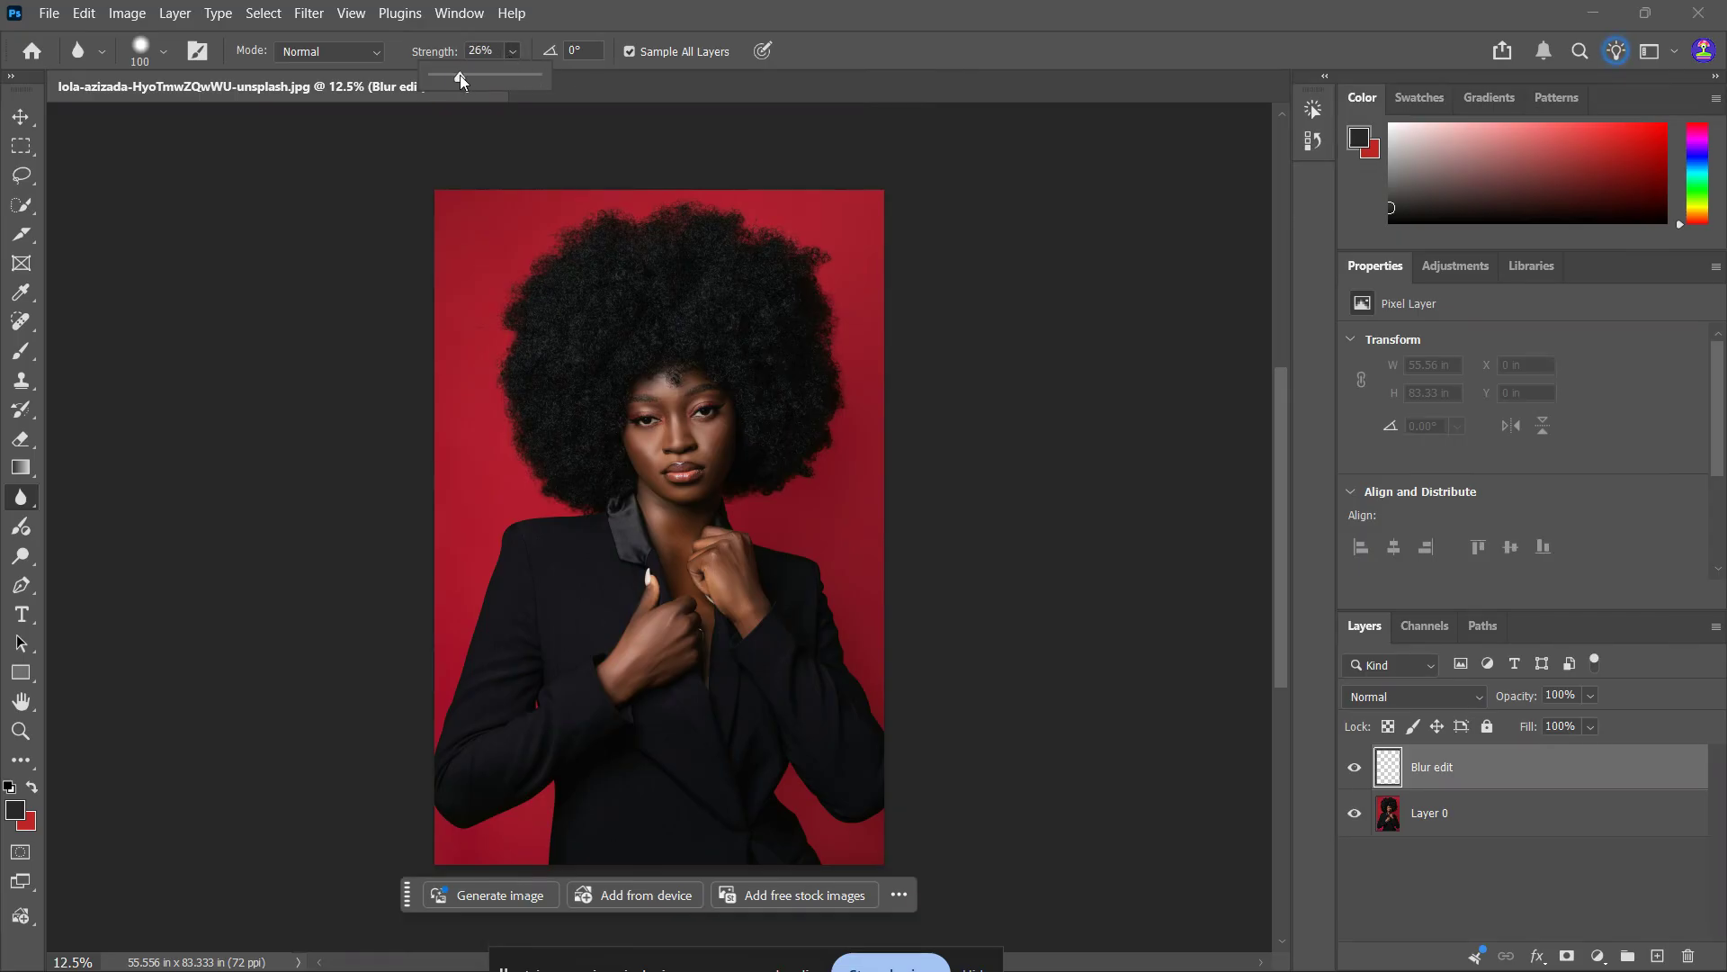
drag(471, 81, 476, 82)
click(526, 35)
click(515, 52)
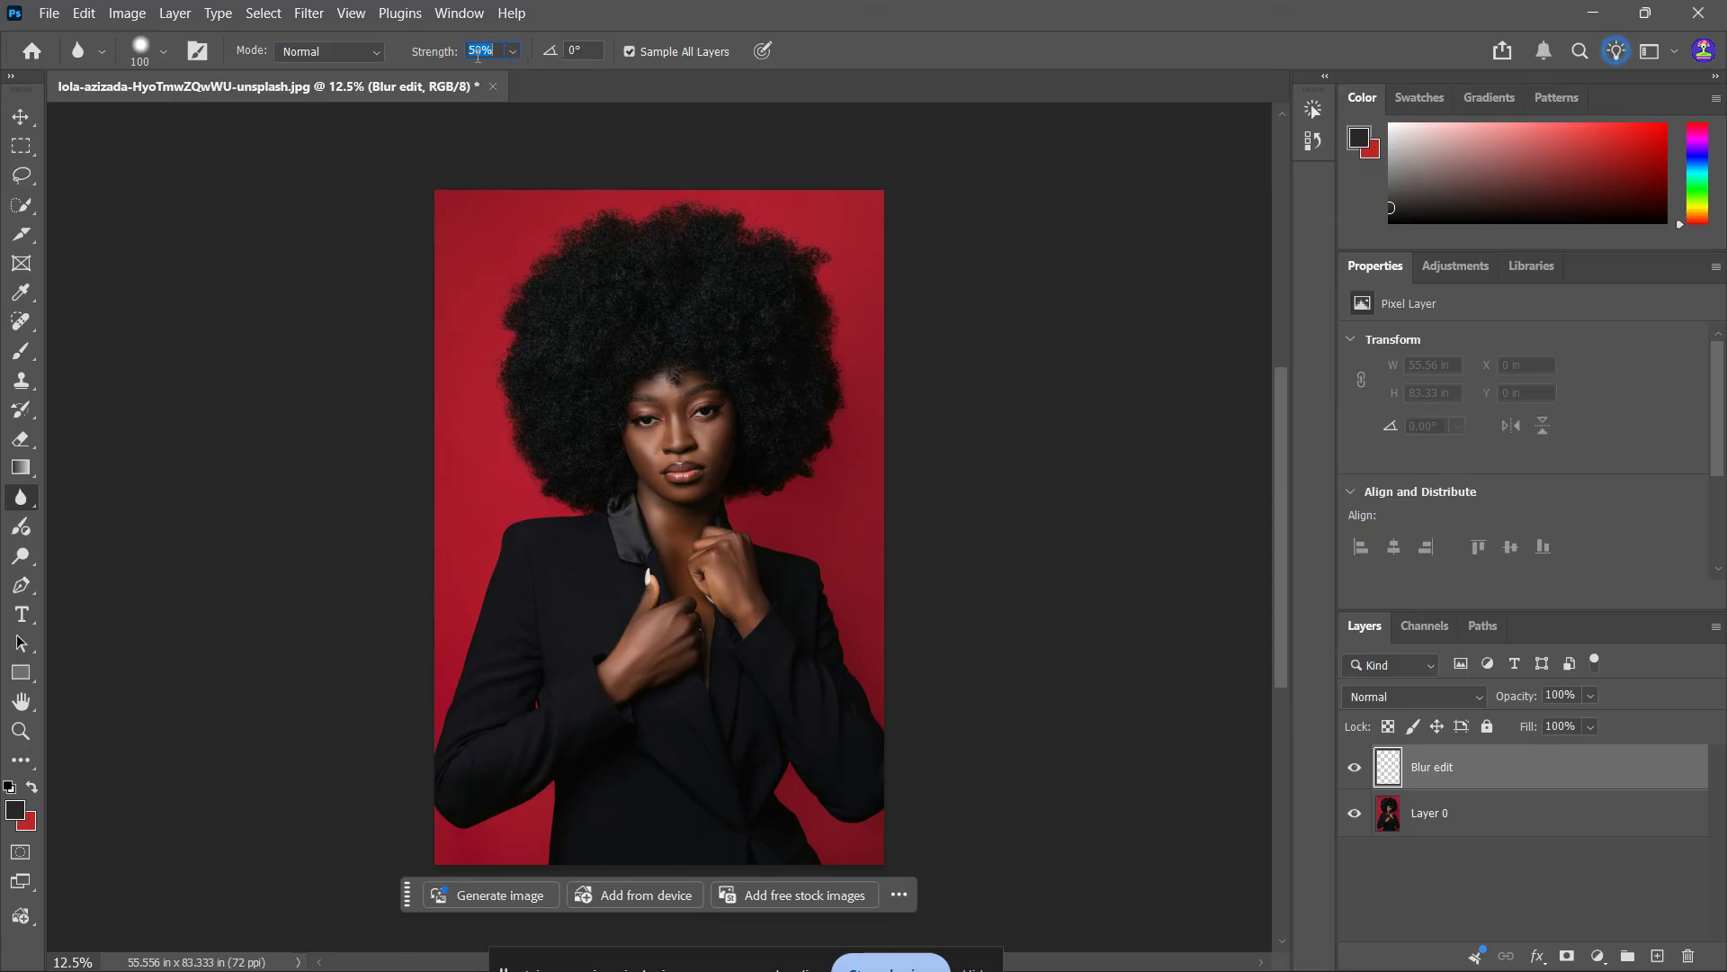
- Set the blur brush to 0% hardness and 146 px size, with the Blur edit layer active
click(164, 51)
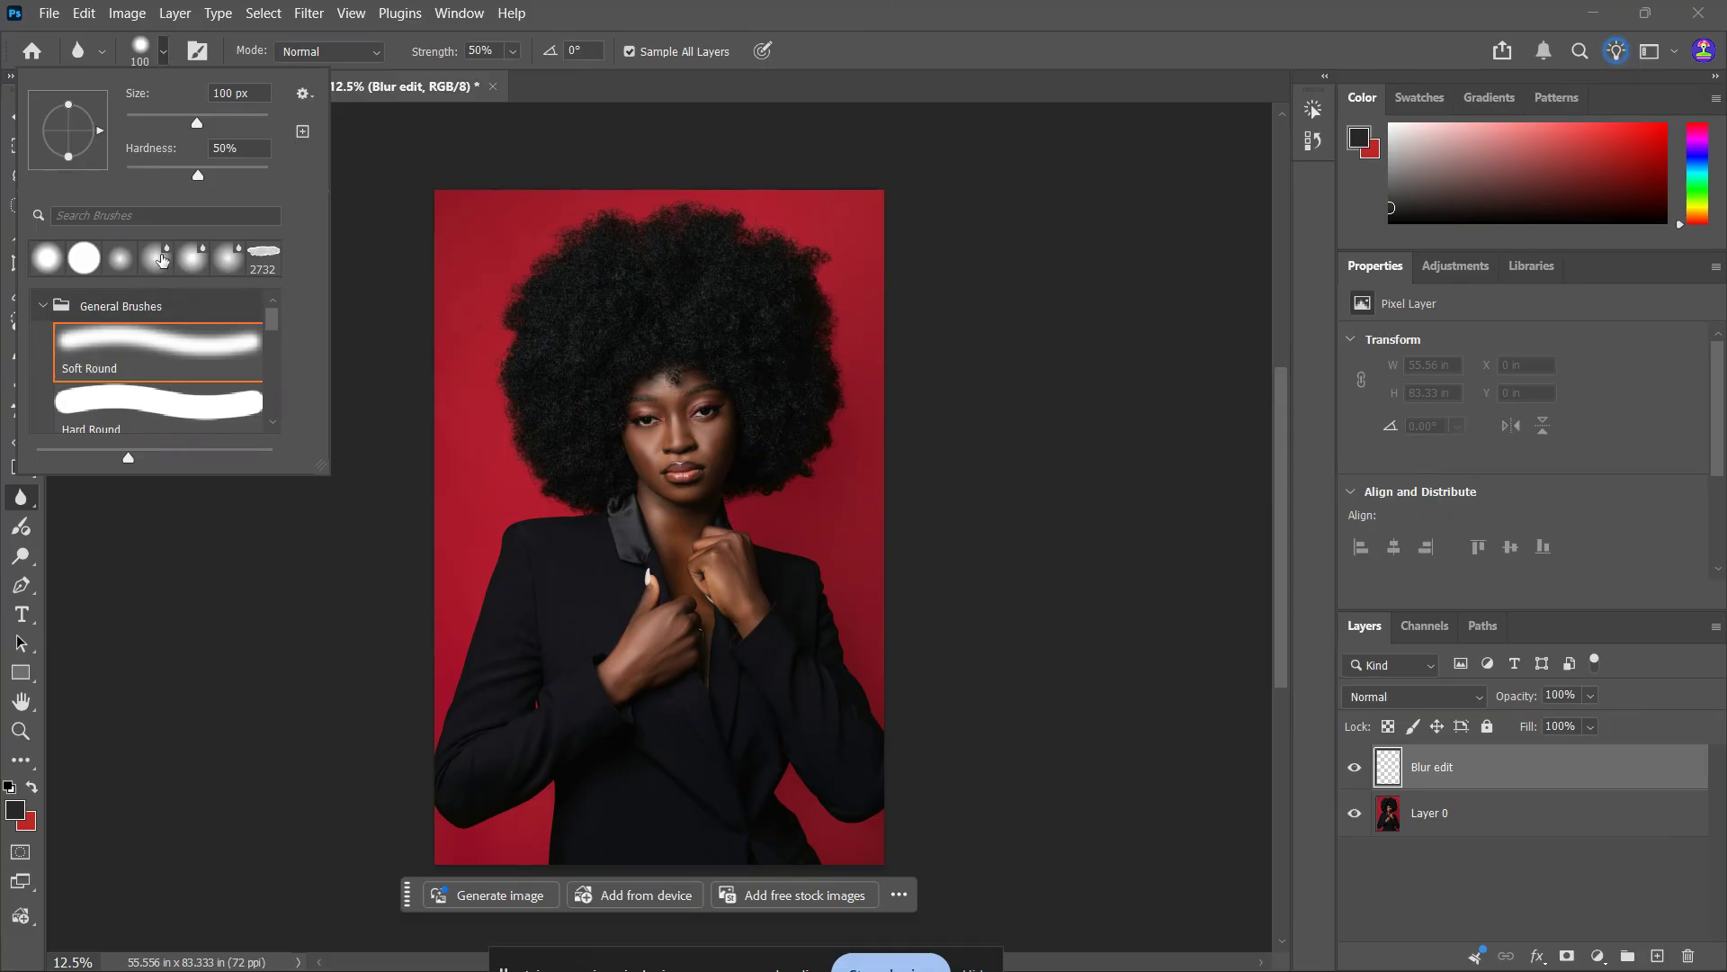
drag(199, 176, 126, 177)
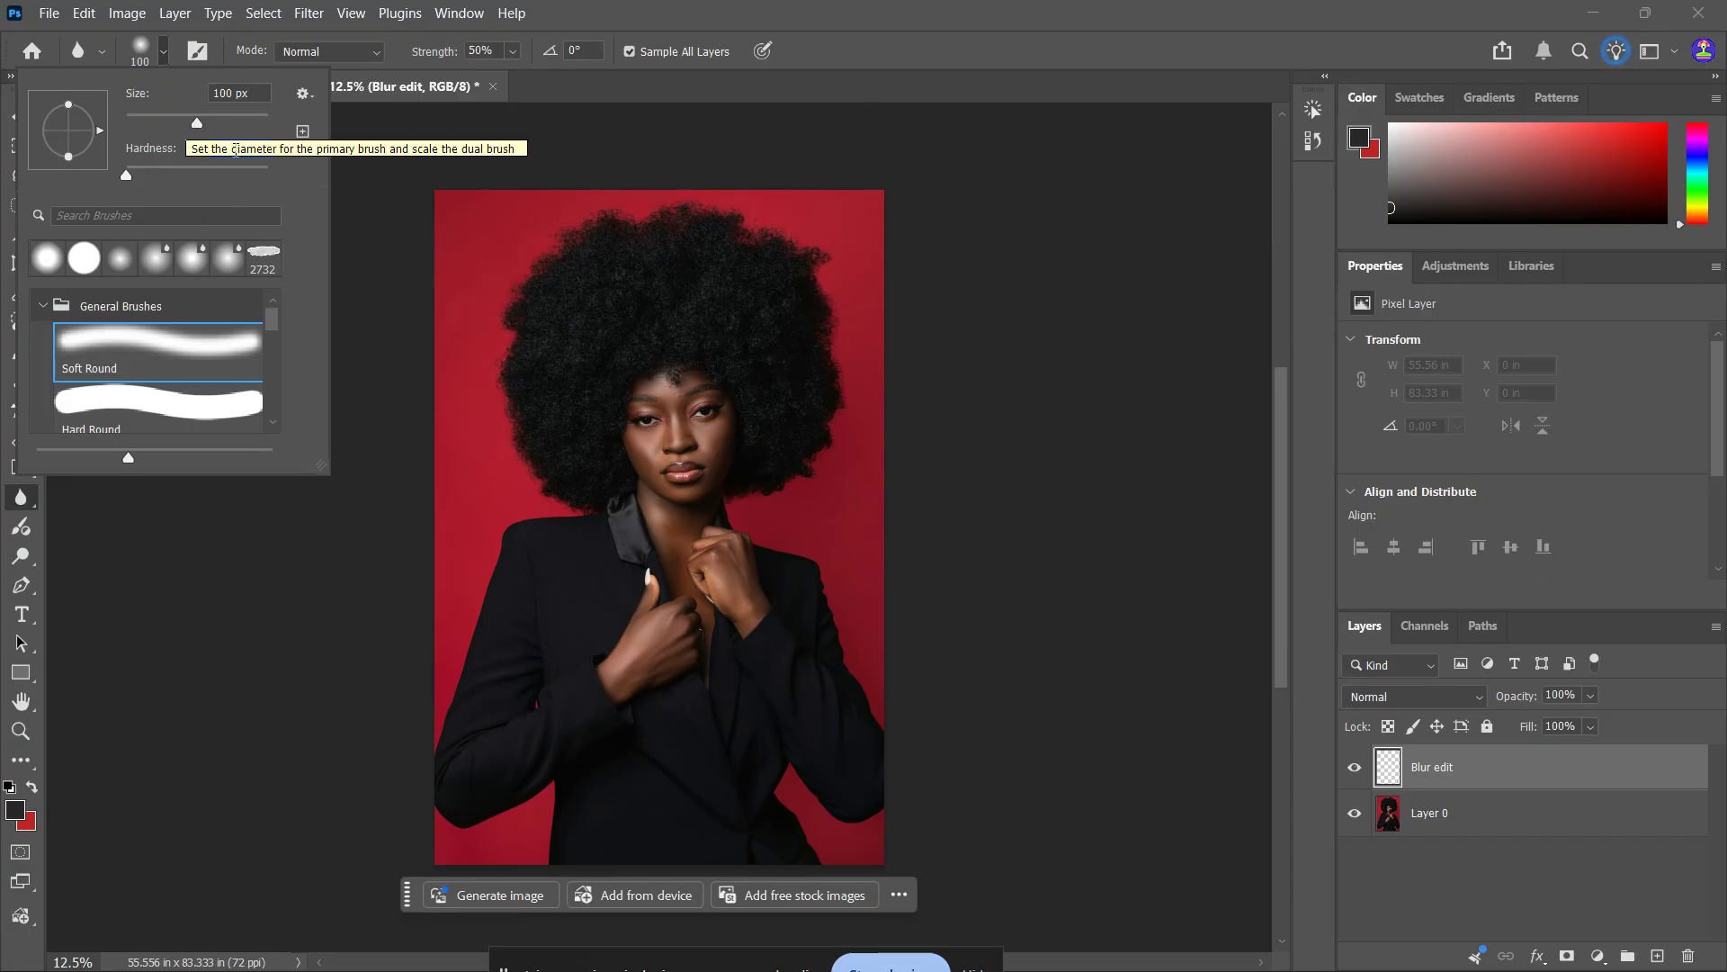
drag(193, 123, 214, 126)
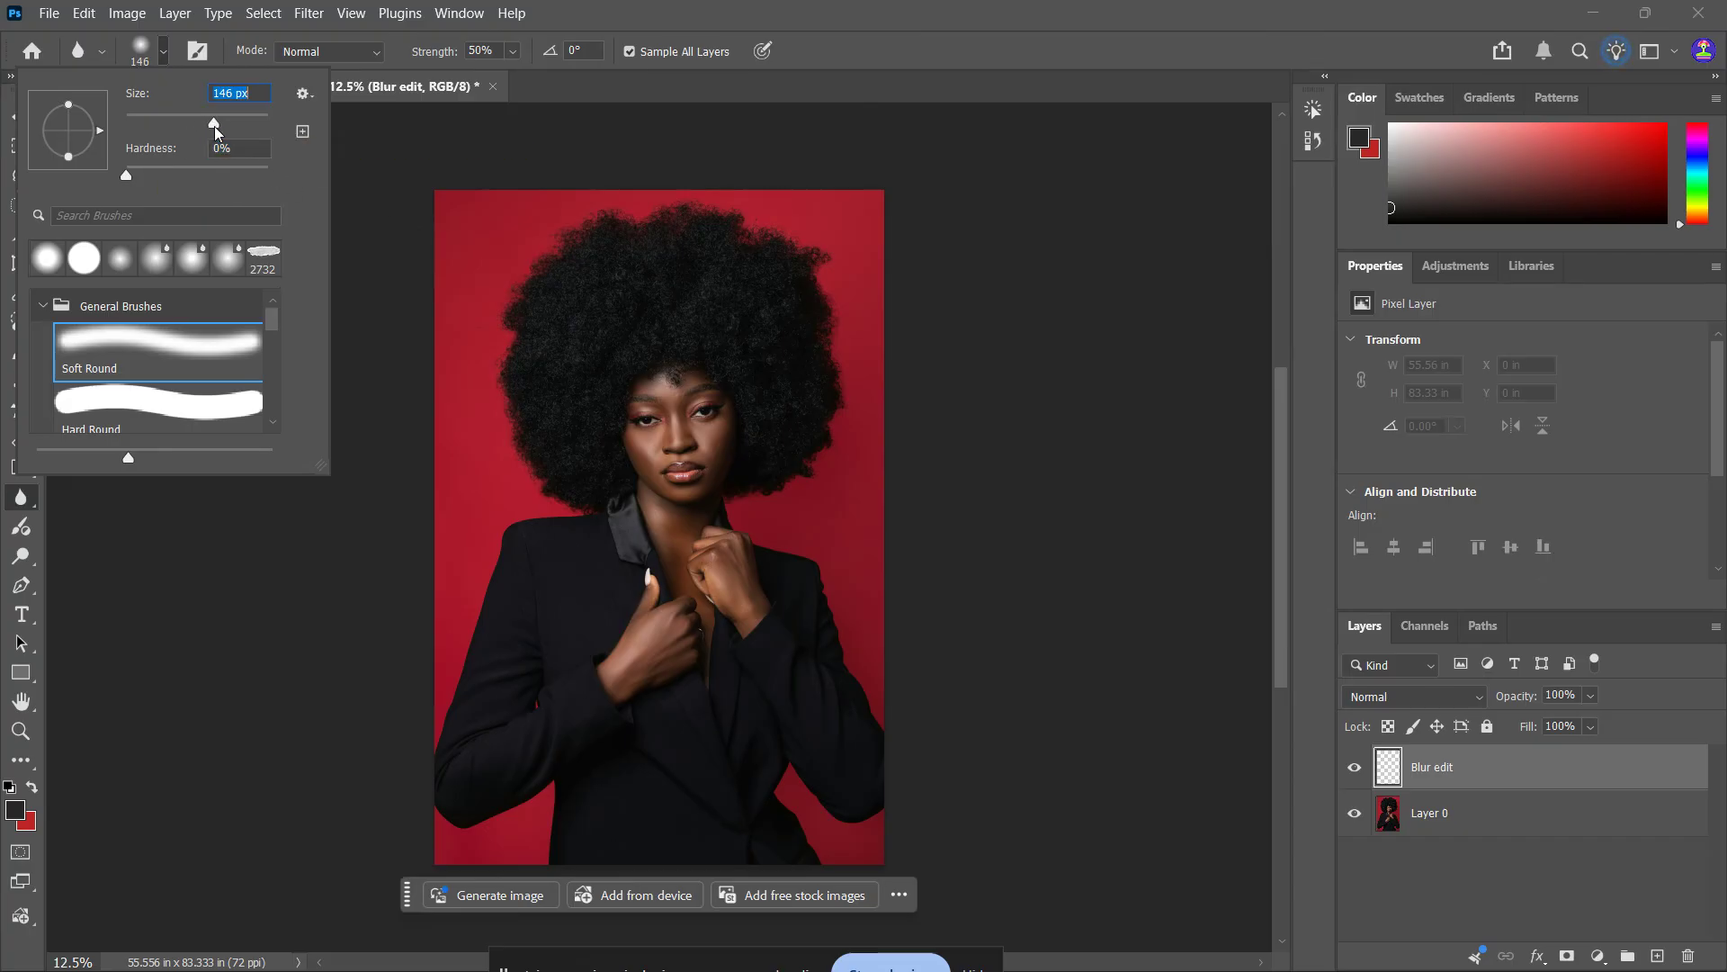
click(1465, 763)
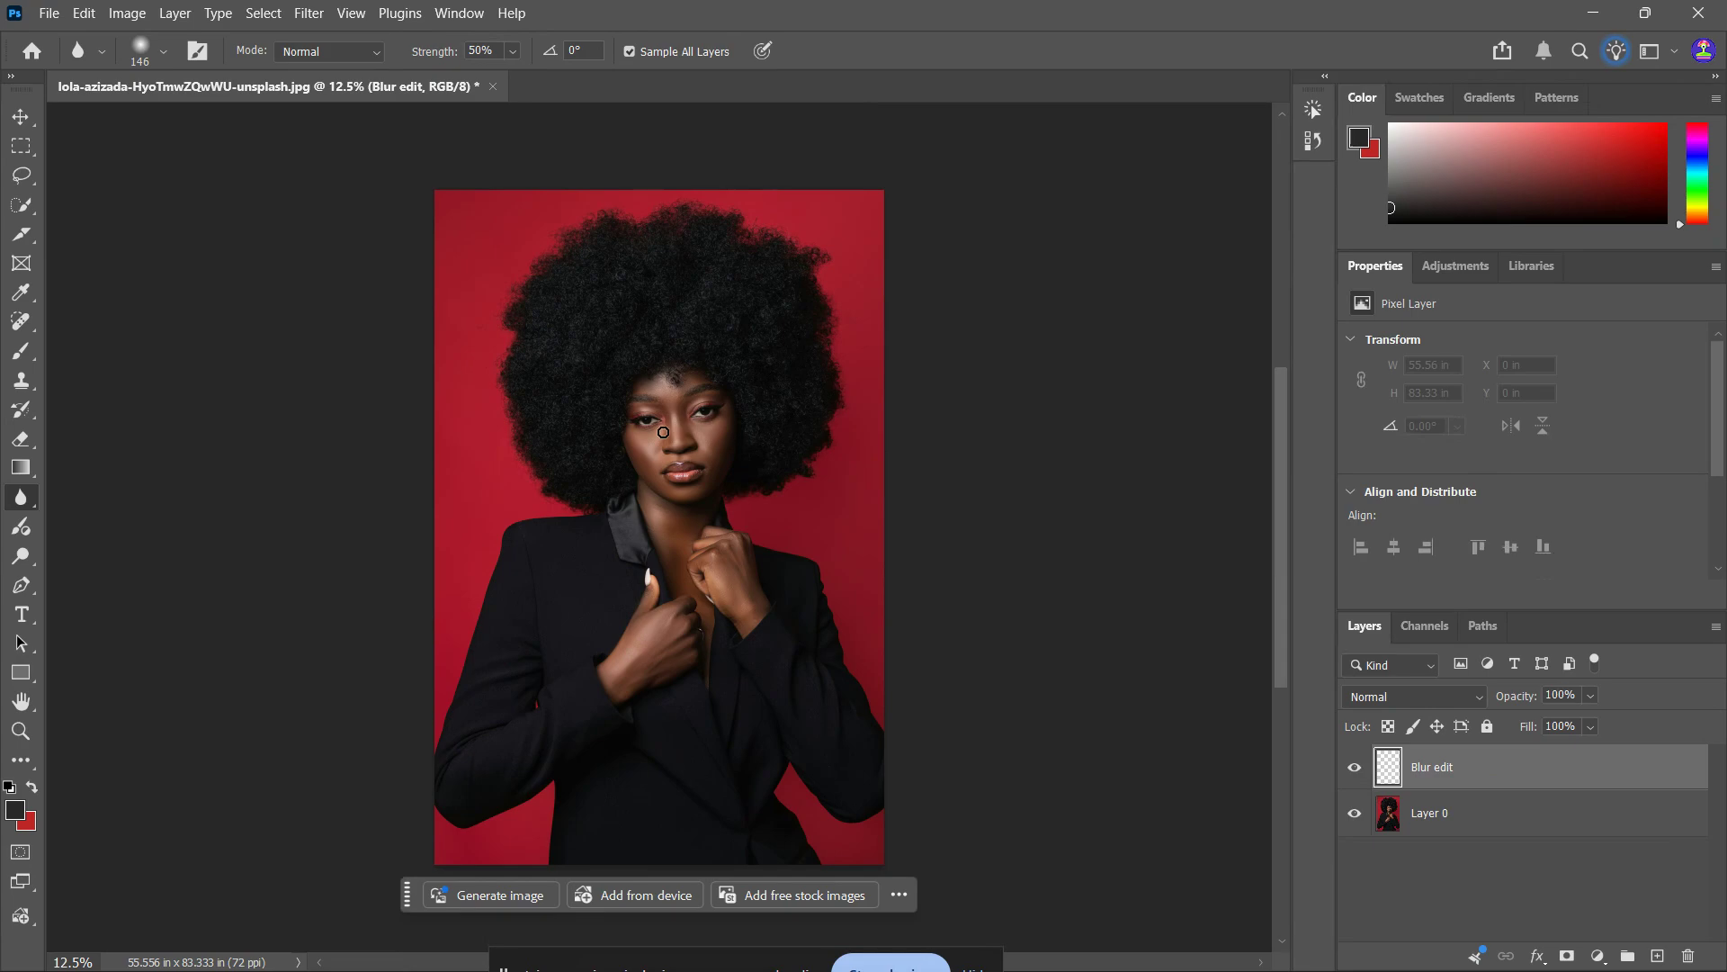
- Adjust the blur brush size to 250 px
key(bracketright)
key(bracketright)
key(bracketright)
key(bracketright)
key(bracketleft)
key(bracketleft)
key(bracketleft)
key(bracketleft)
key(bracketleft)
key(bracketright)
key(bracketright)
key(bracketright)
key(bracketright)
key(bracketright)
- Blur the skin texture on both cheeks and the nose with the Blur tool
scroll(691, 431, up, 8)
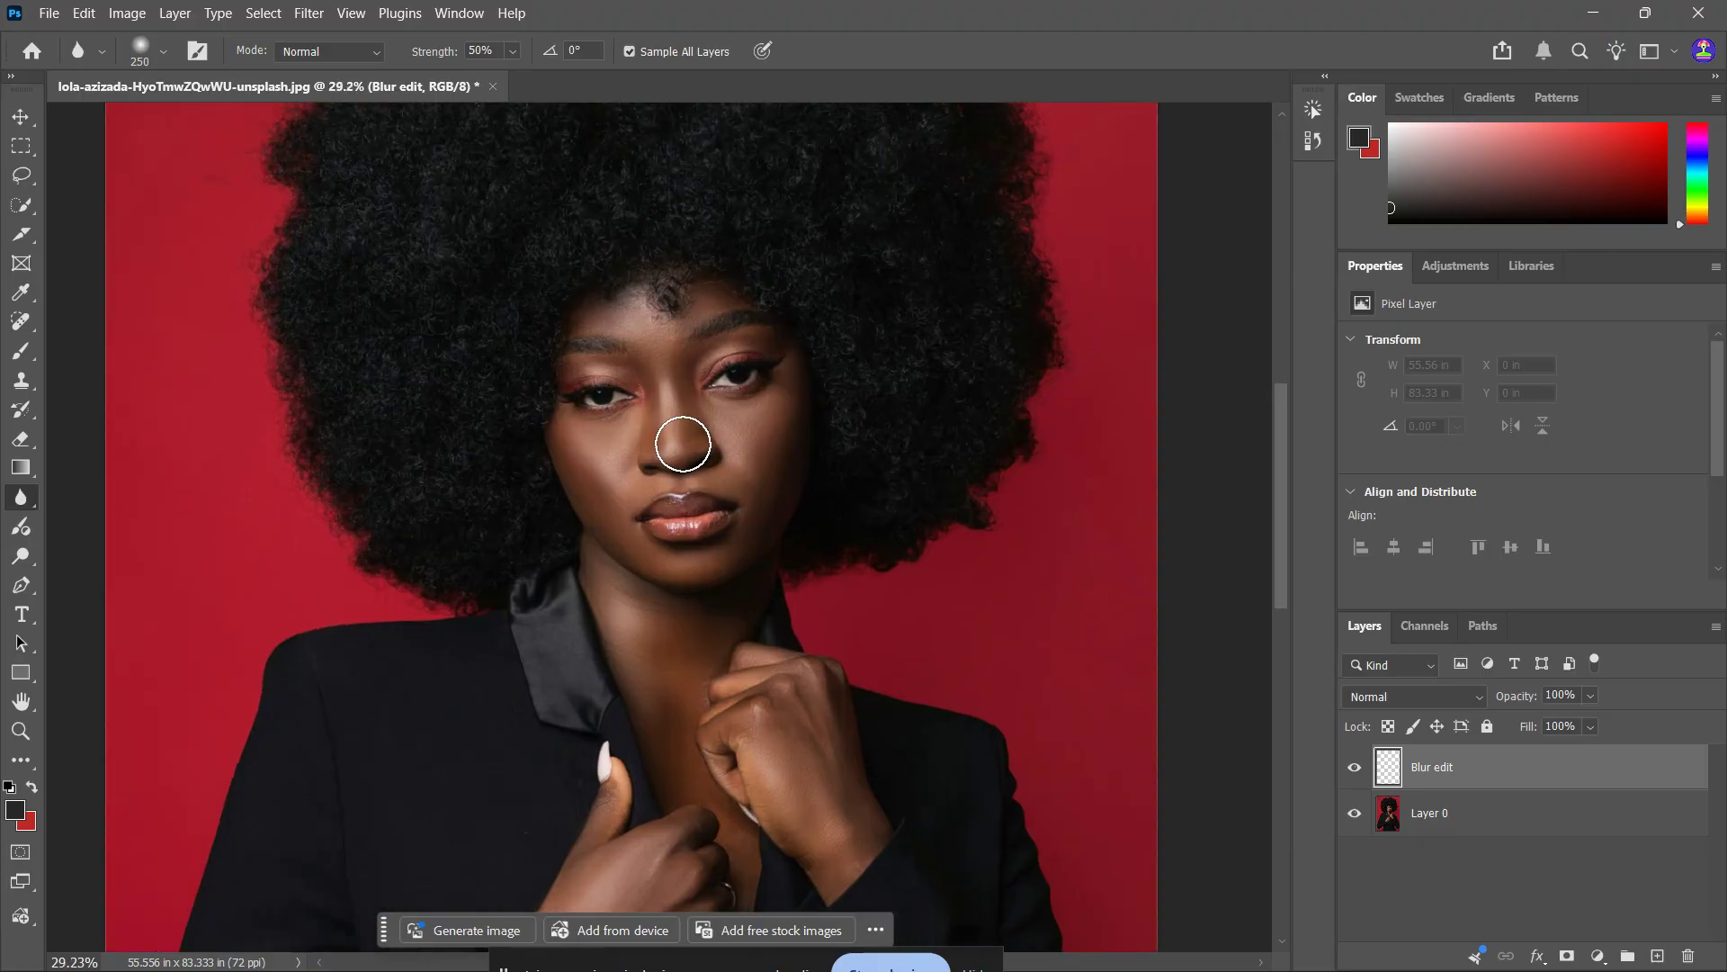
scroll(684, 443, up, 2)
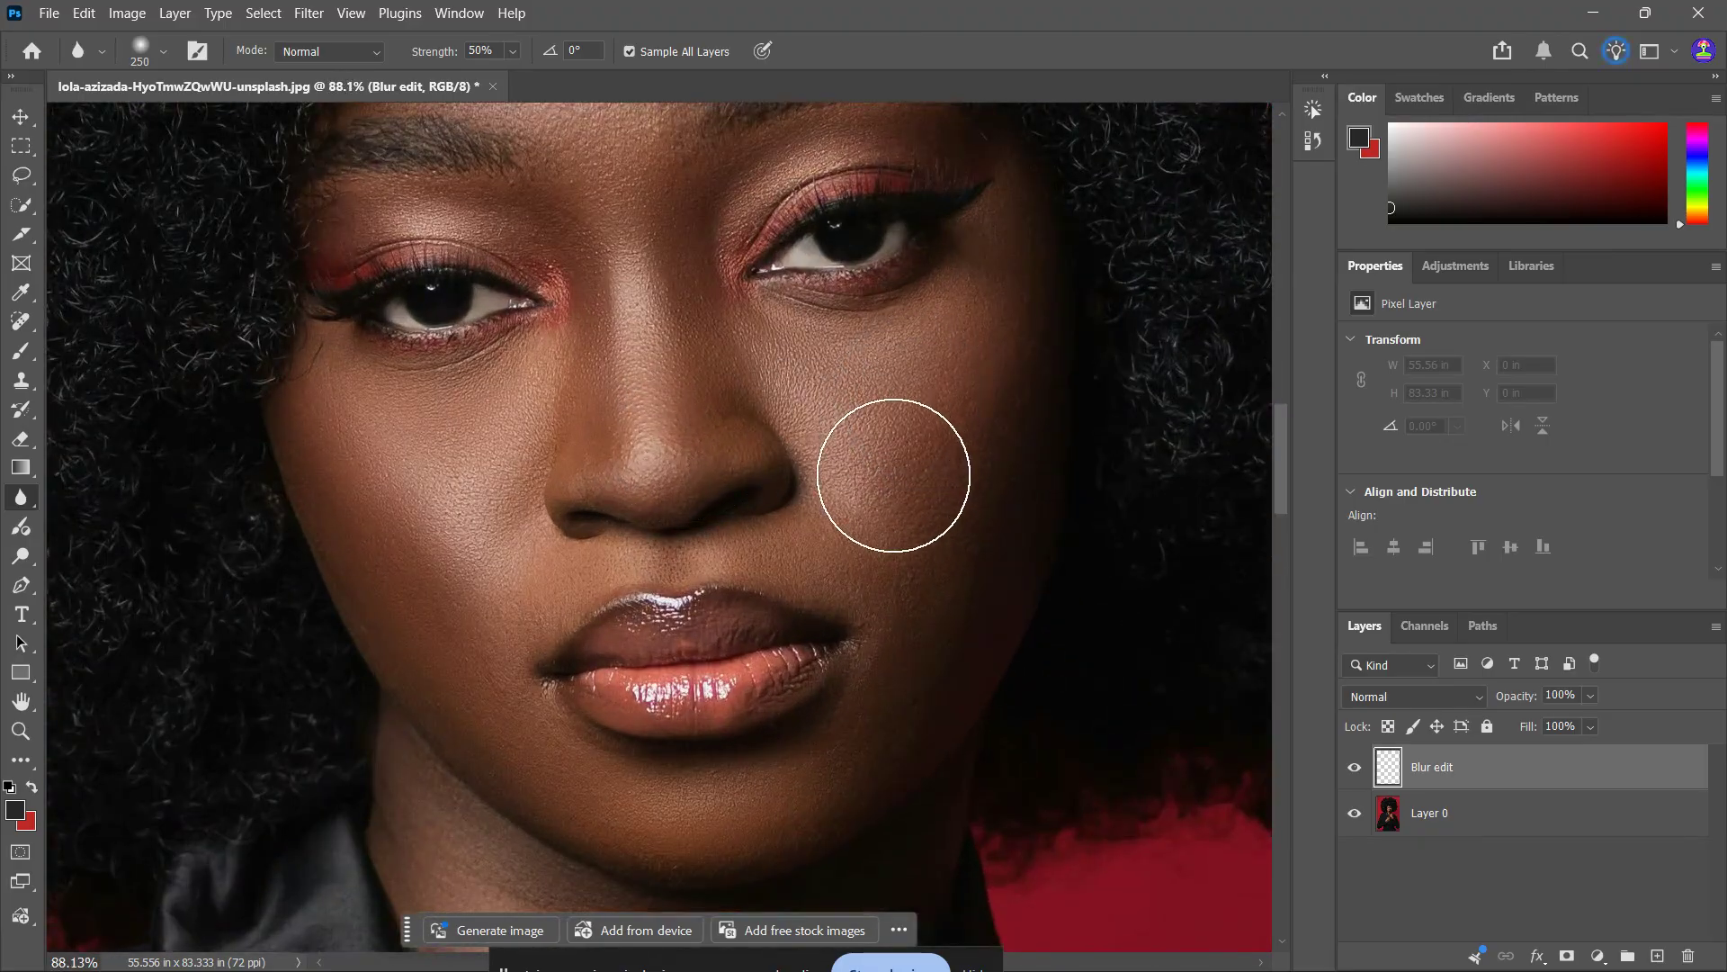
mouse_move(848, 414)
mouse_down()
mouse_move(884, 495)
mouse_move(869, 375)
mouse_move(878, 517)
mouse_move(911, 418)
mouse_move(883, 450)
mouse_up()
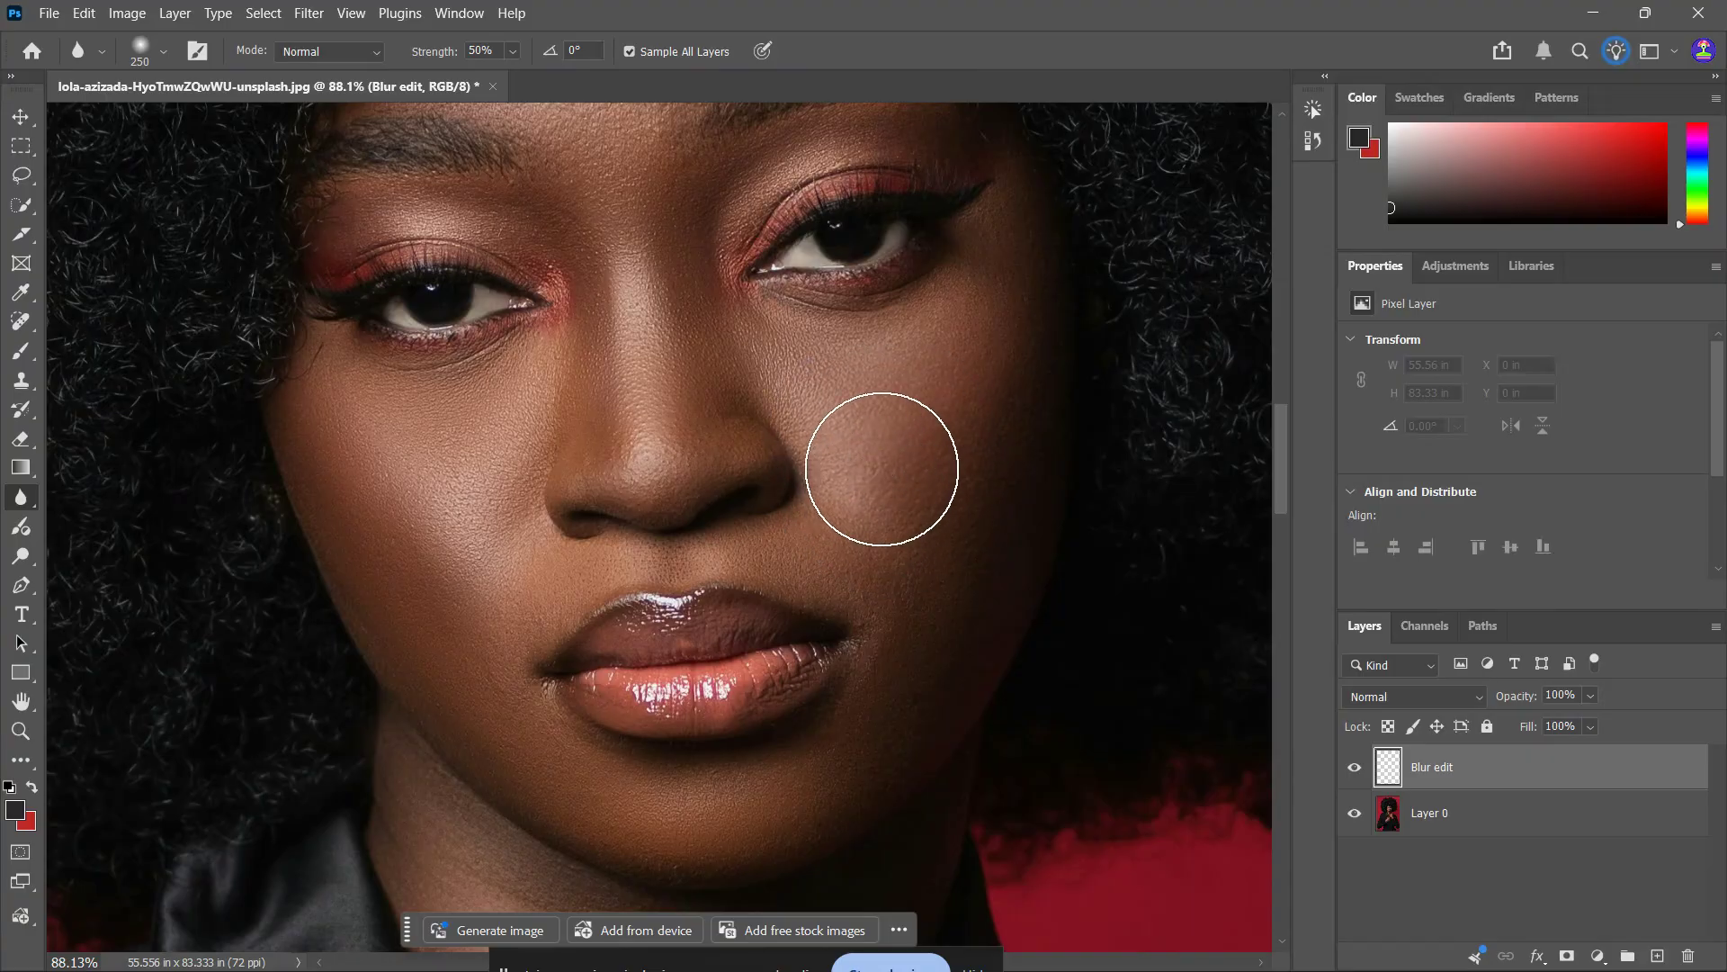
mouse_move(598, 390)
mouse_down()
mouse_move(663, 360)
mouse_move(524, 428)
mouse_move(429, 557)
mouse_move(445, 593)
mouse_move(370, 440)
mouse_move(493, 563)
mouse_move(379, 445)
mouse_move(481, 579)
mouse_move(418, 457)
mouse_move(452, 548)
mouse_move(467, 459)
mouse_move(469, 583)
mouse_move(619, 351)
mouse_move(671, 425)
mouse_move(659, 276)
mouse_move(674, 410)
mouse_move(990, 347)
mouse_move(840, 568)
mouse_move(992, 319)
mouse_move(917, 706)
mouse_move(1009, 420)
mouse_move(1000, 485)
mouse_move(928, 690)
mouse_move(948, 515)
mouse_move(1007, 294)
mouse_move(982, 552)
mouse_move(826, 769)
mouse_move(933, 568)
mouse_move(817, 655)
mouse_move(513, 672)
mouse_move(760, 648)
mouse_move(878, 570)
mouse_move(694, 665)
mouse_move(489, 654)
mouse_move(477, 695)
mouse_move(683, 831)
mouse_move(897, 742)
mouse_move(601, 793)
mouse_move(522, 735)
mouse_move(494, 520)
mouse_move(556, 379)
mouse_move(628, 306)
mouse_up()
- Blur the skin on the nose bridge, between the eyebrows, and on the upper eyelid nearest the left edge of the photo
scroll(694, 282, up, 4)
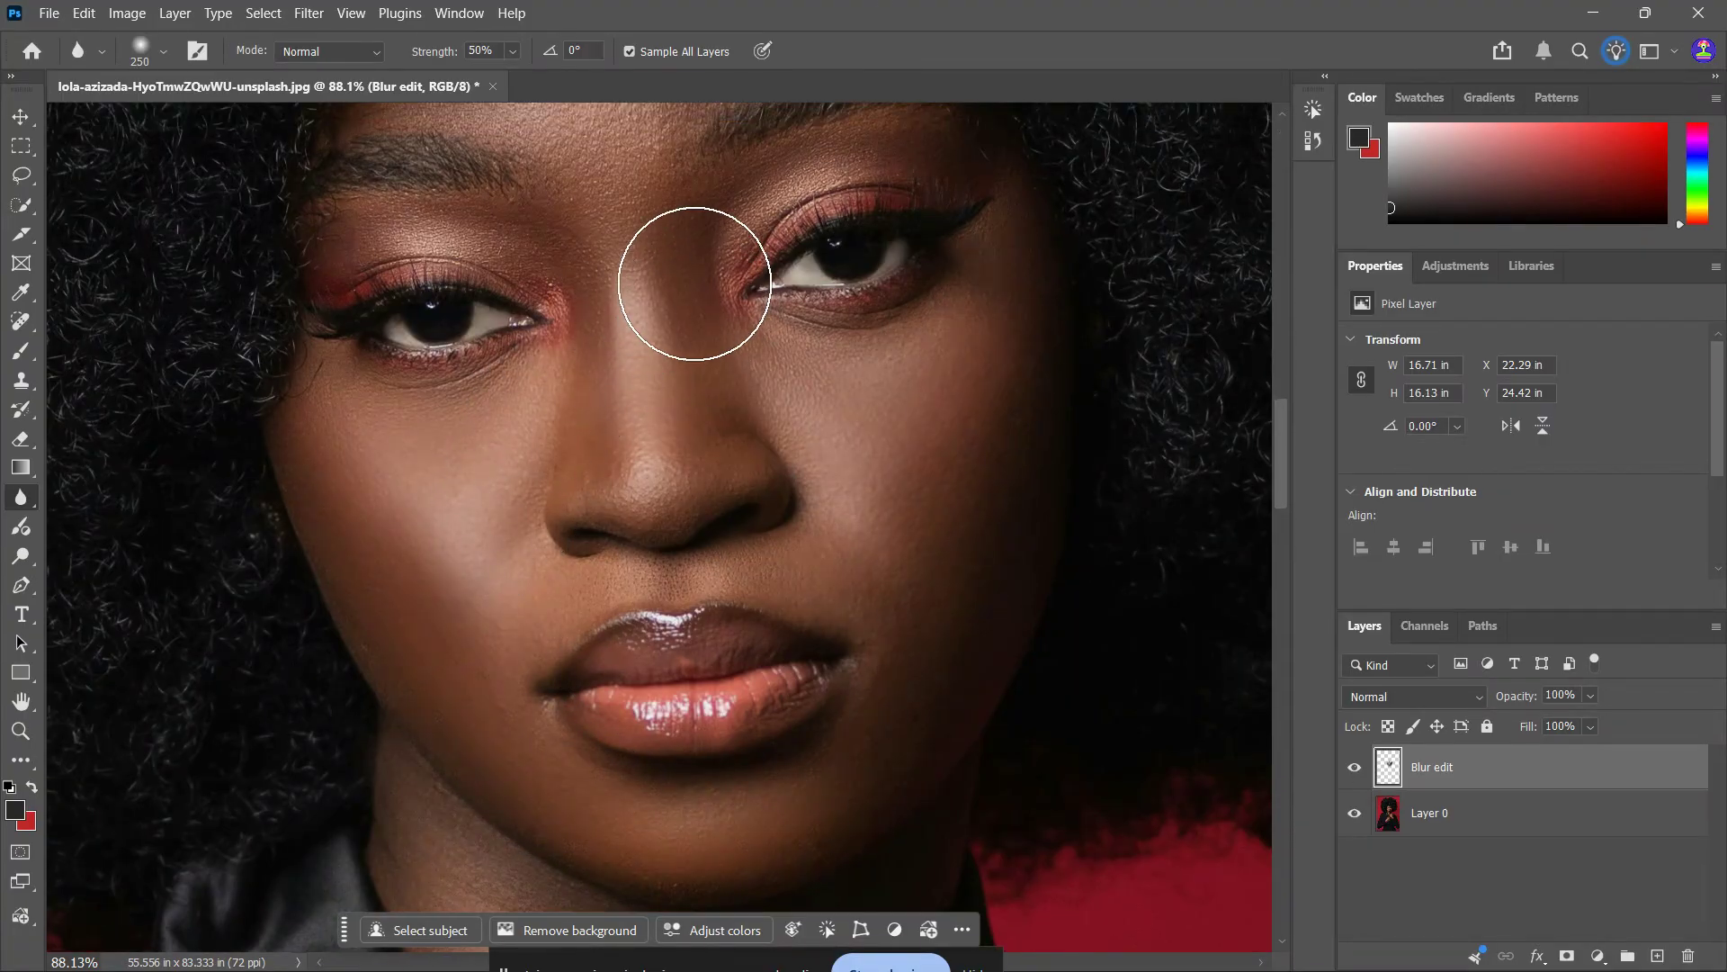
scroll(657, 306, up, 2)
scroll(540, 405, up, 5)
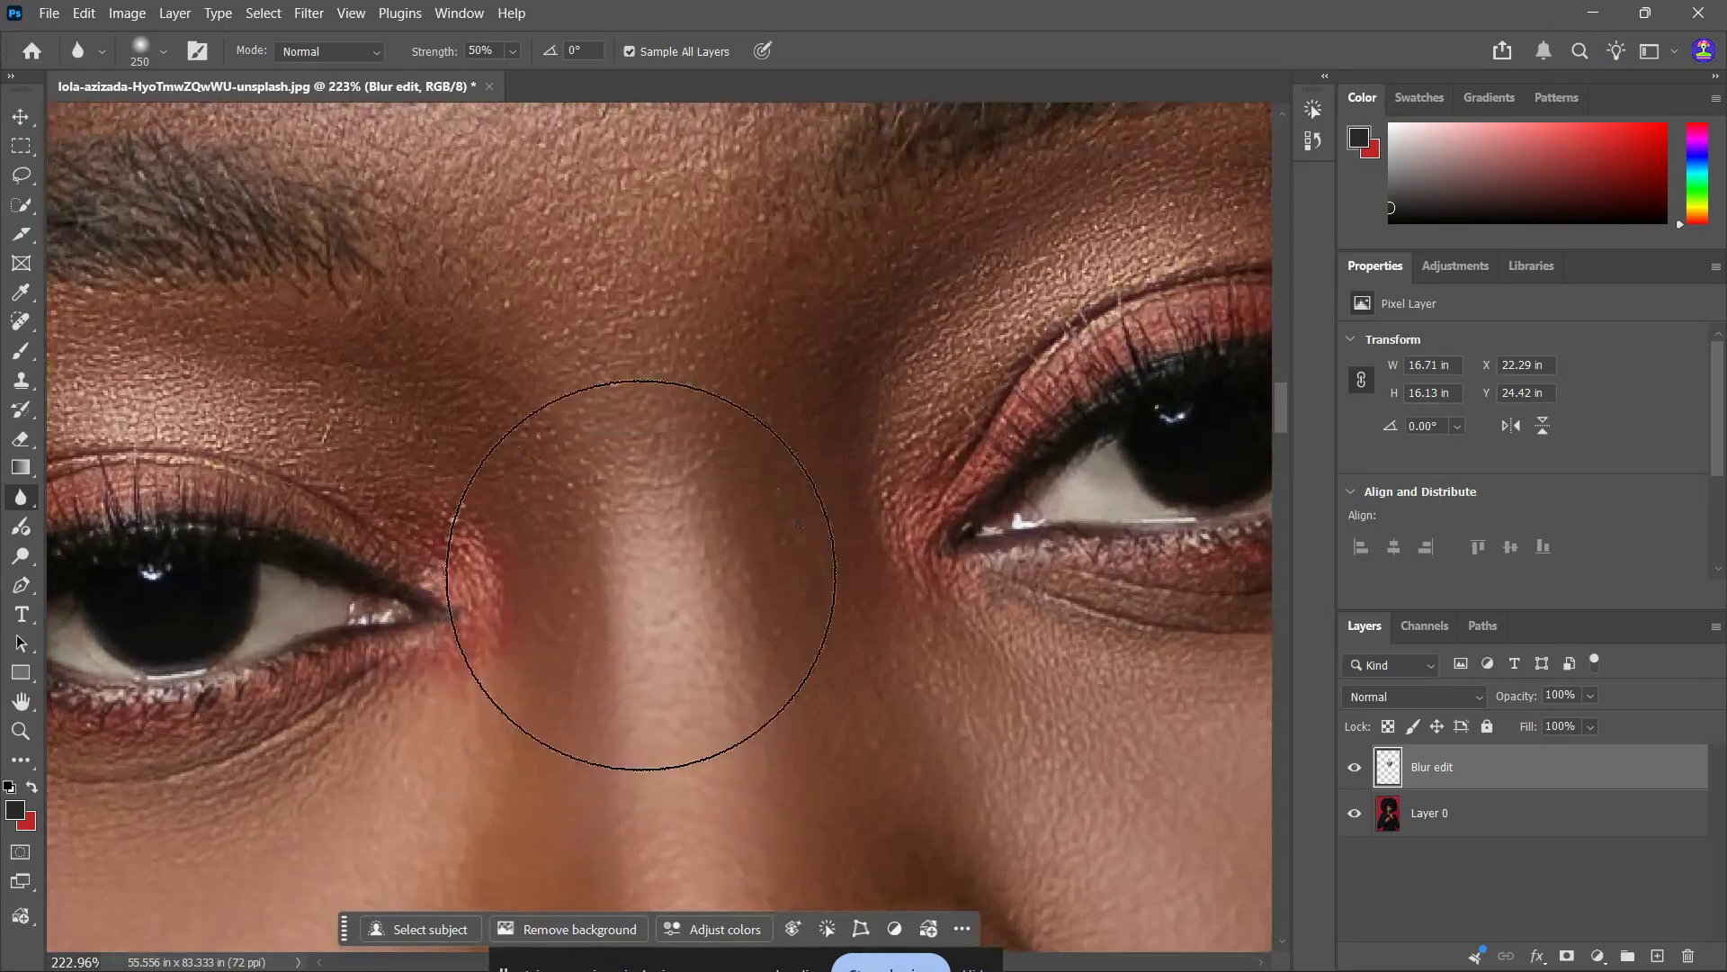
mouse_move(683, 497)
mouse_down()
mouse_move(672, 586)
mouse_move(638, 302)
mouse_move(625, 574)
mouse_move(592, 757)
mouse_move(714, 465)
mouse_move(750, 241)
mouse_move(796, 571)
mouse_move(947, 795)
mouse_move(1076, 807)
mouse_move(931, 681)
mouse_move(894, 684)
mouse_move(1080, 820)
mouse_move(781, 570)
mouse_move(613, 374)
mouse_move(506, 655)
mouse_move(393, 782)
mouse_move(204, 802)
mouse_move(284, 802)
mouse_move(546, 662)
mouse_move(601, 378)
mouse_move(271, 264)
mouse_move(624, 393)
mouse_up()
scroll(630, 393, down, 1)
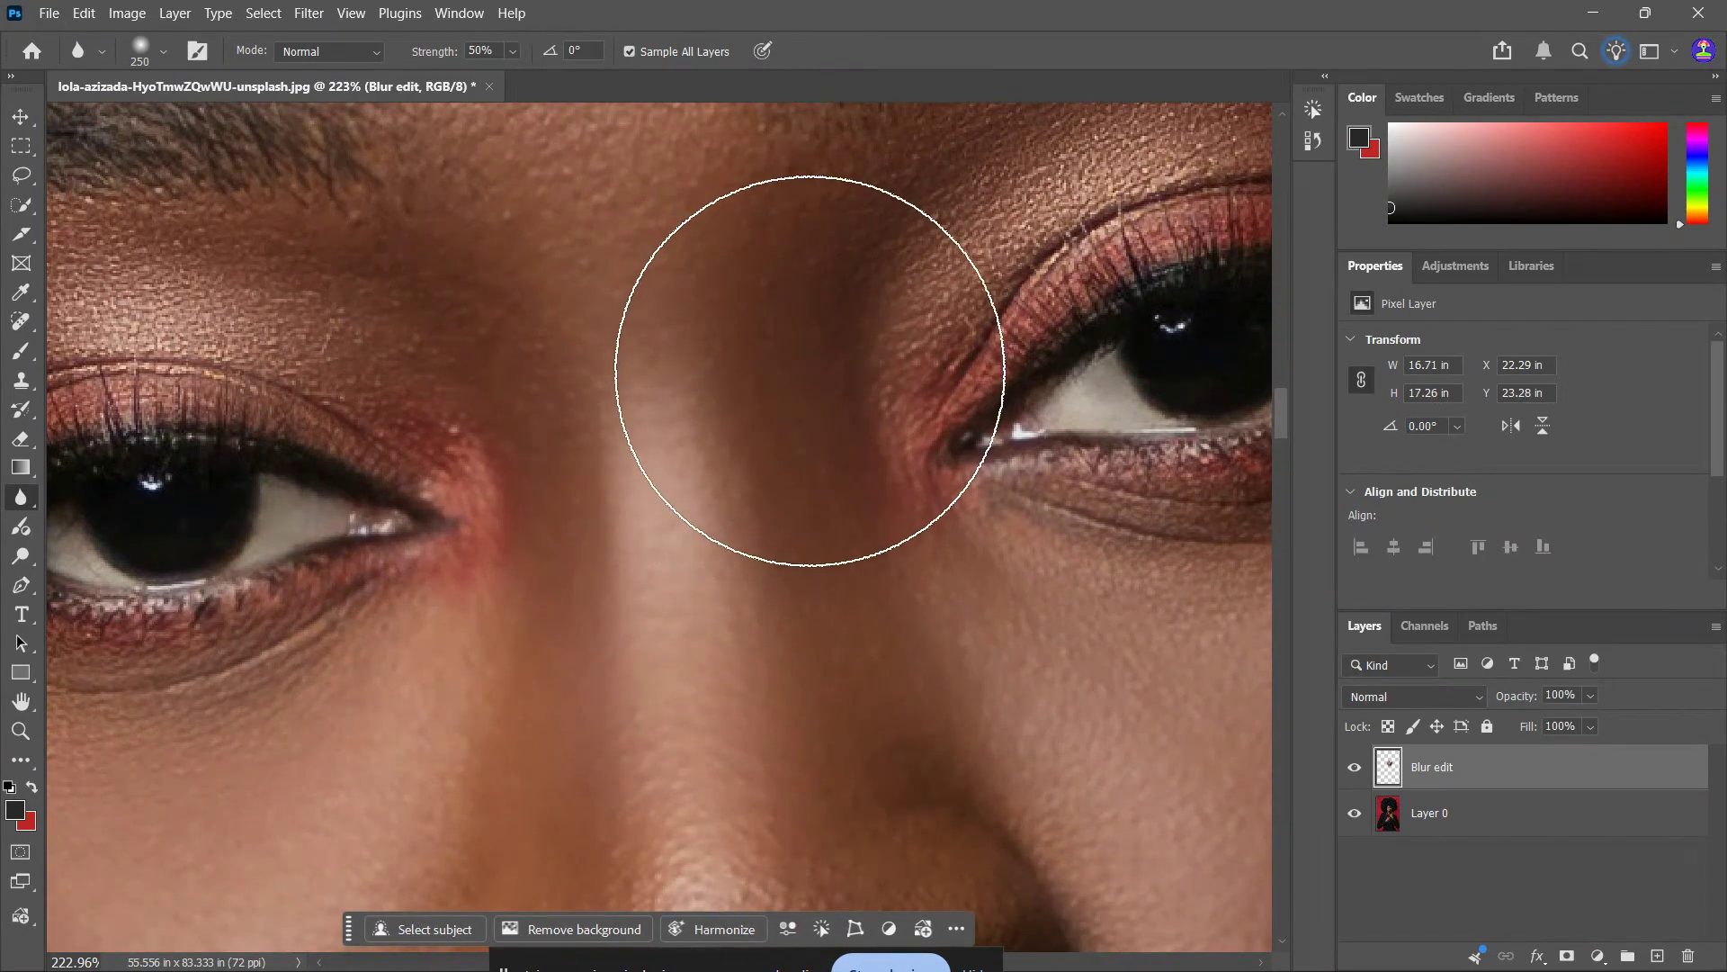
scroll(843, 404, left, 5)
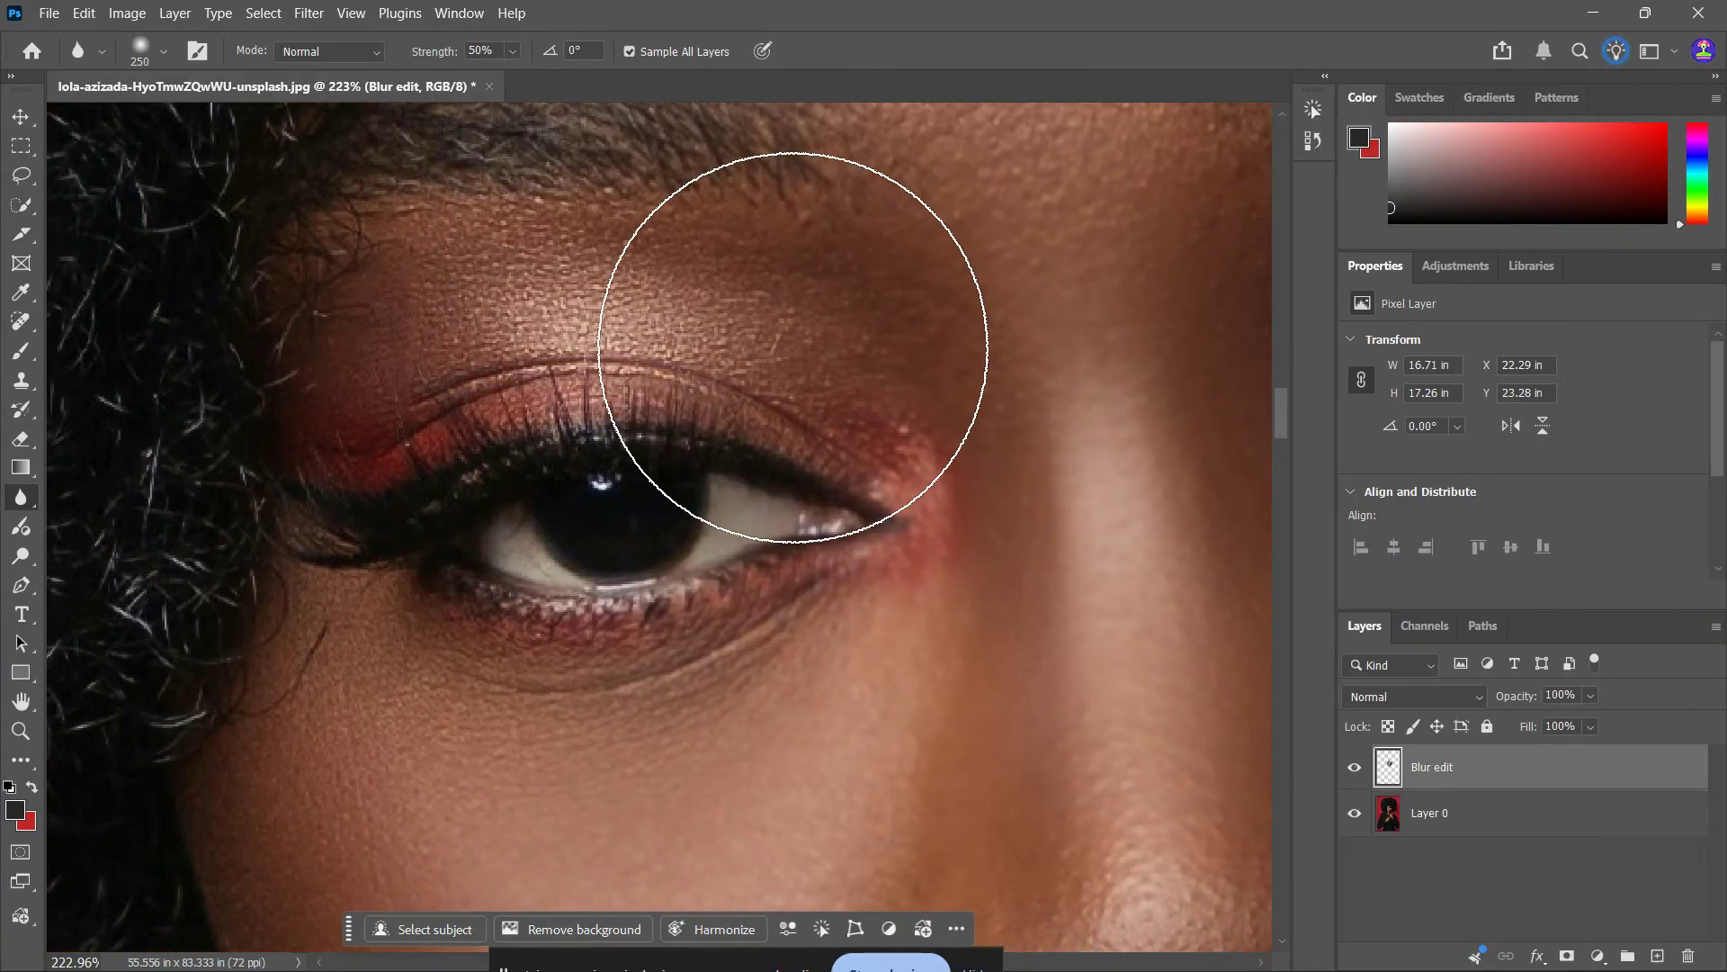
mouse_move(793, 349)
mouse_down()
mouse_move(541, 268)
mouse_move(309, 322)
mouse_move(415, 287)
mouse_move(753, 329)
mouse_move(972, 423)
mouse_up()
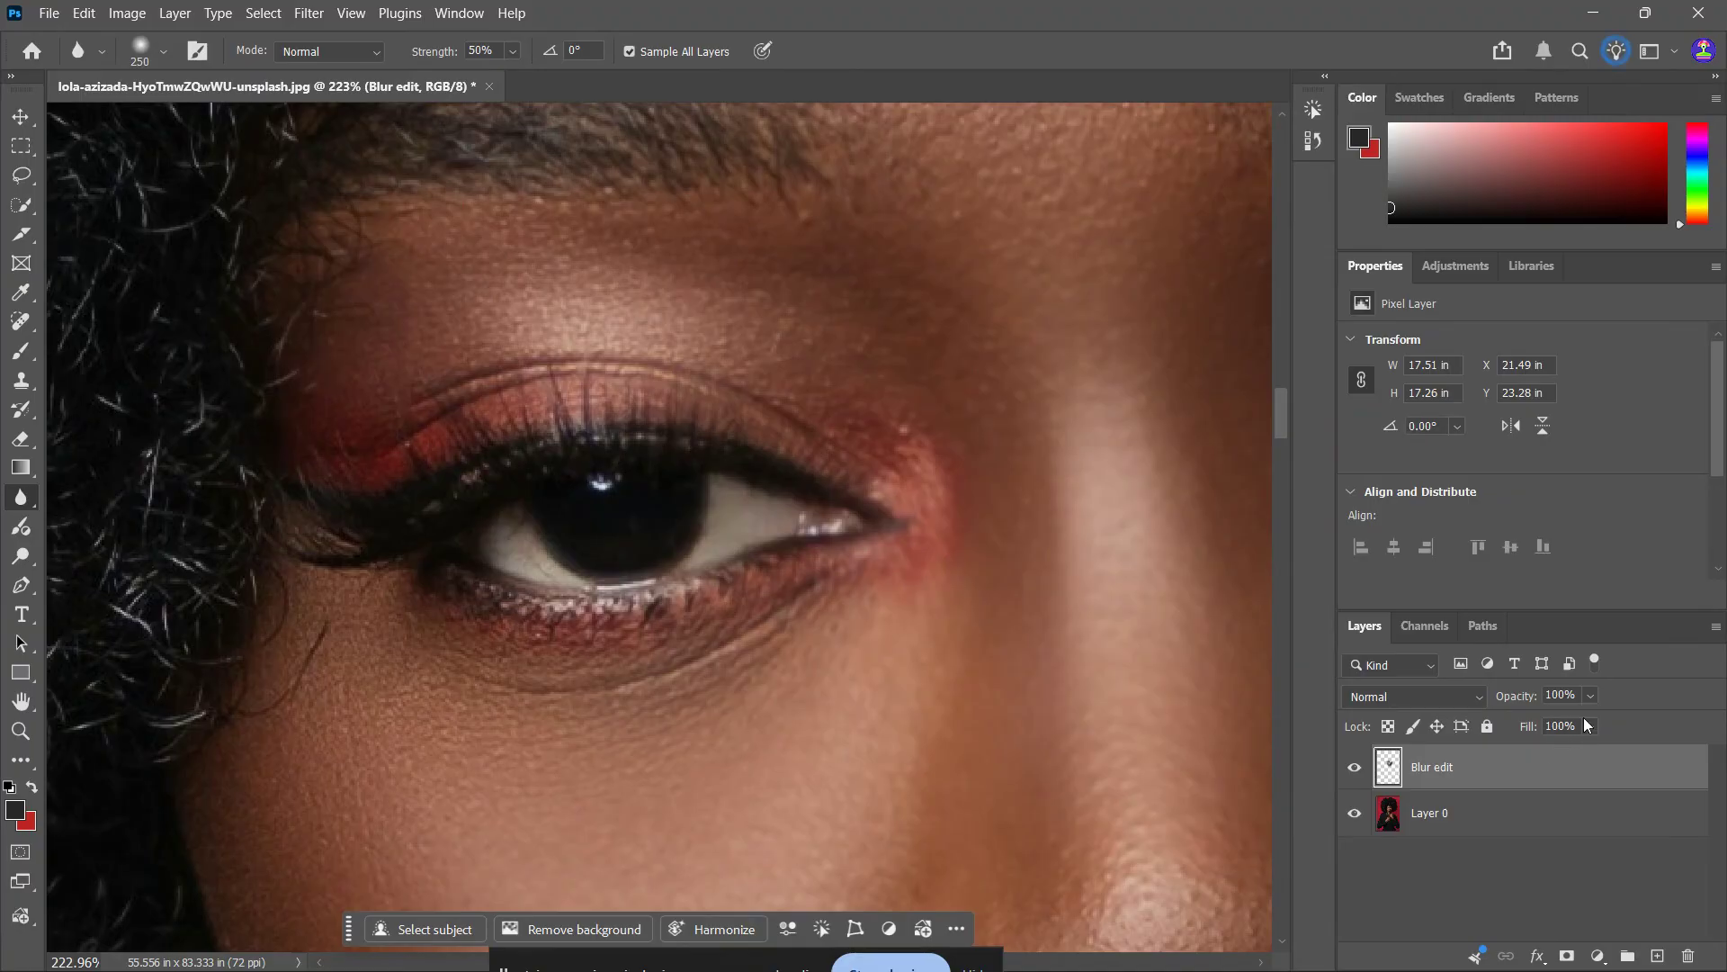
- Vary the Blur edit layer's opacity to preview a weaker blur, and return it to 100%
click(1591, 695)
drag(1614, 720, 1663, 716)
drag(1546, 730, 1618, 725)
- Blur the skin on the forehead above the eyebrows on the Blur edit layer
scroll(952, 727, down, 3)
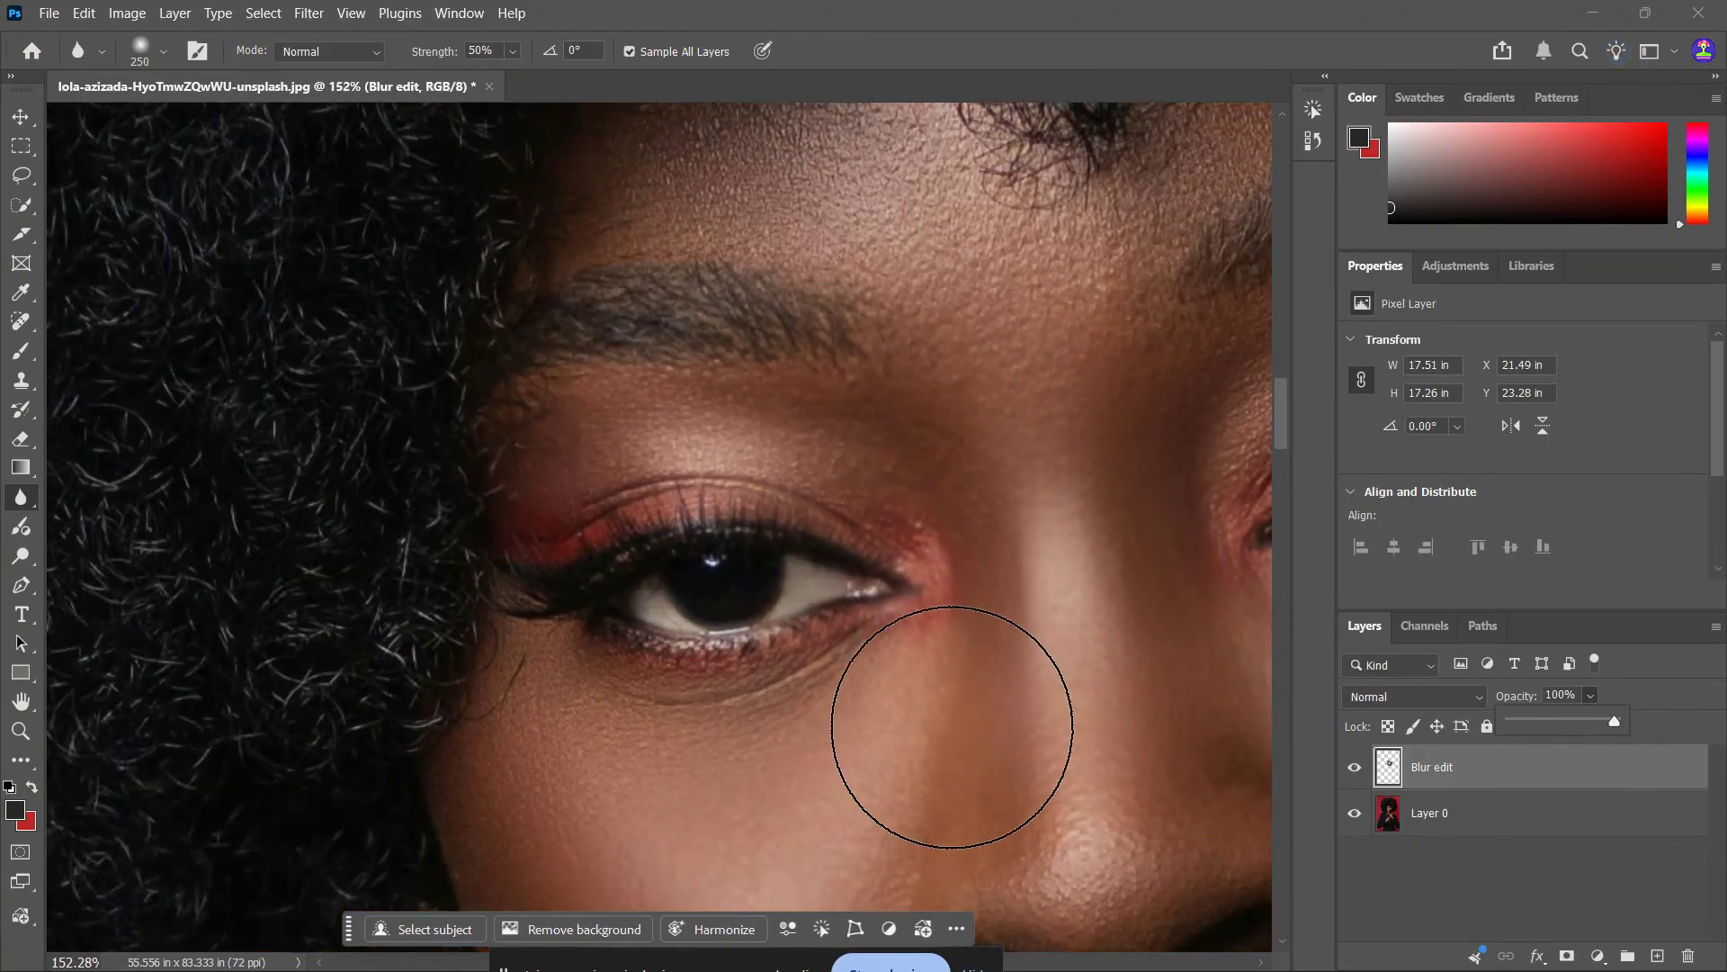
scroll(952, 727, down, 5)
click(1169, 770)
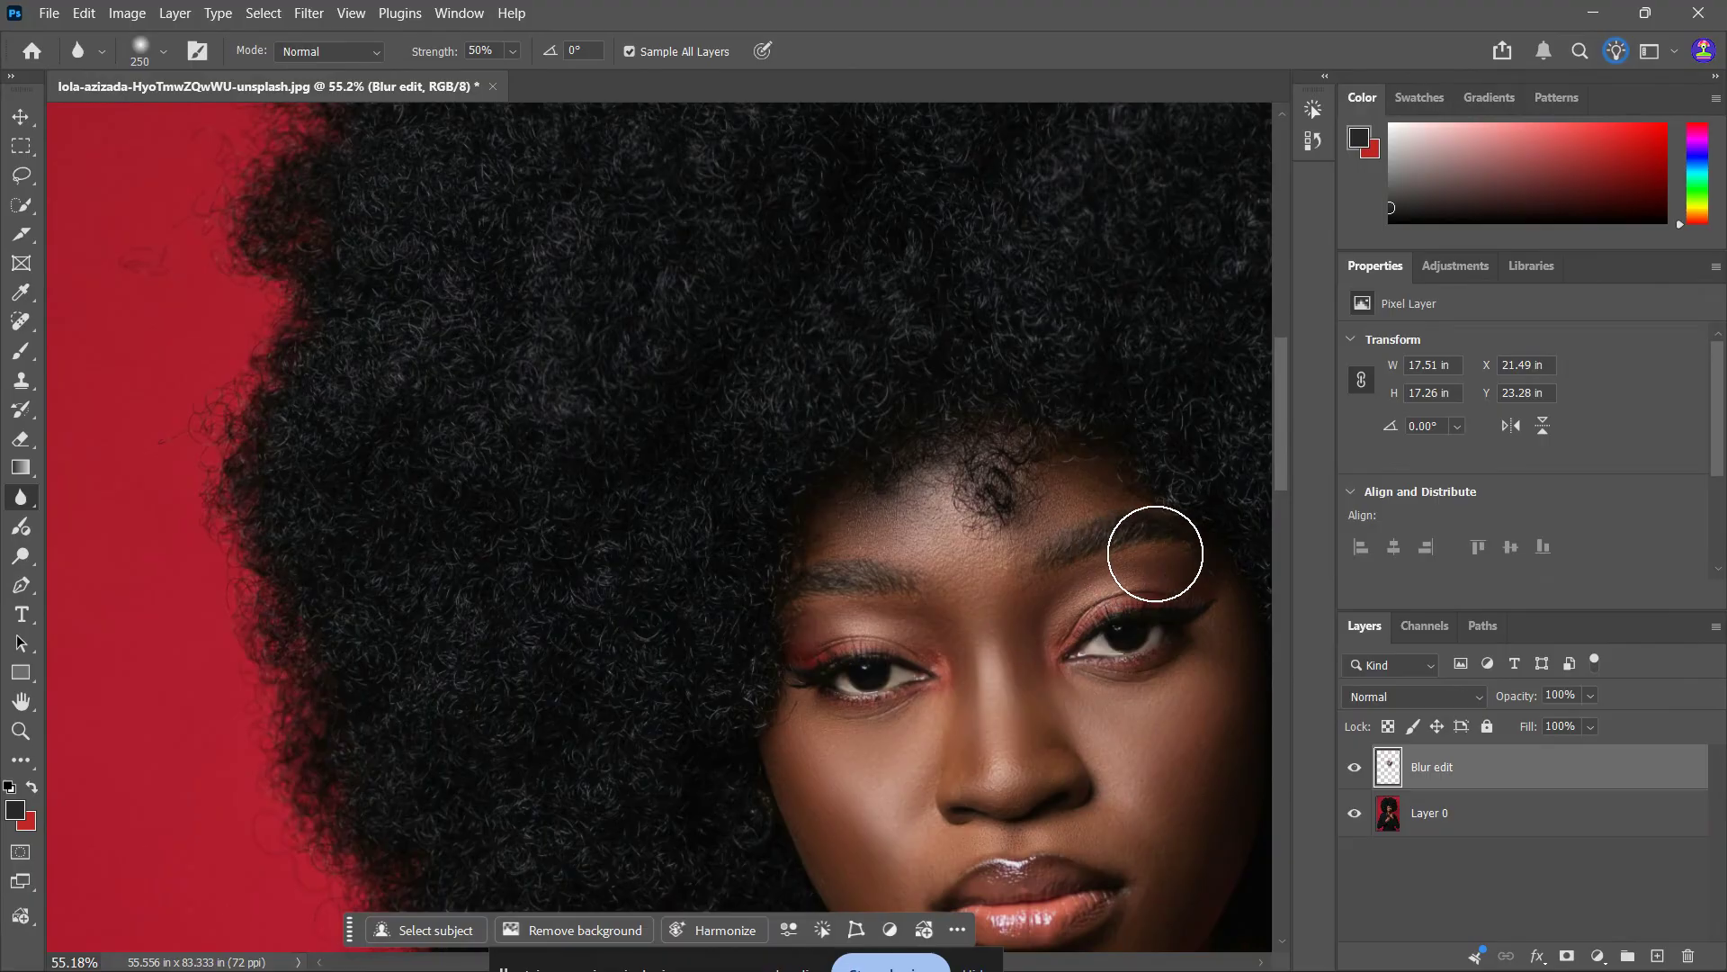
drag(910, 550, 847, 549)
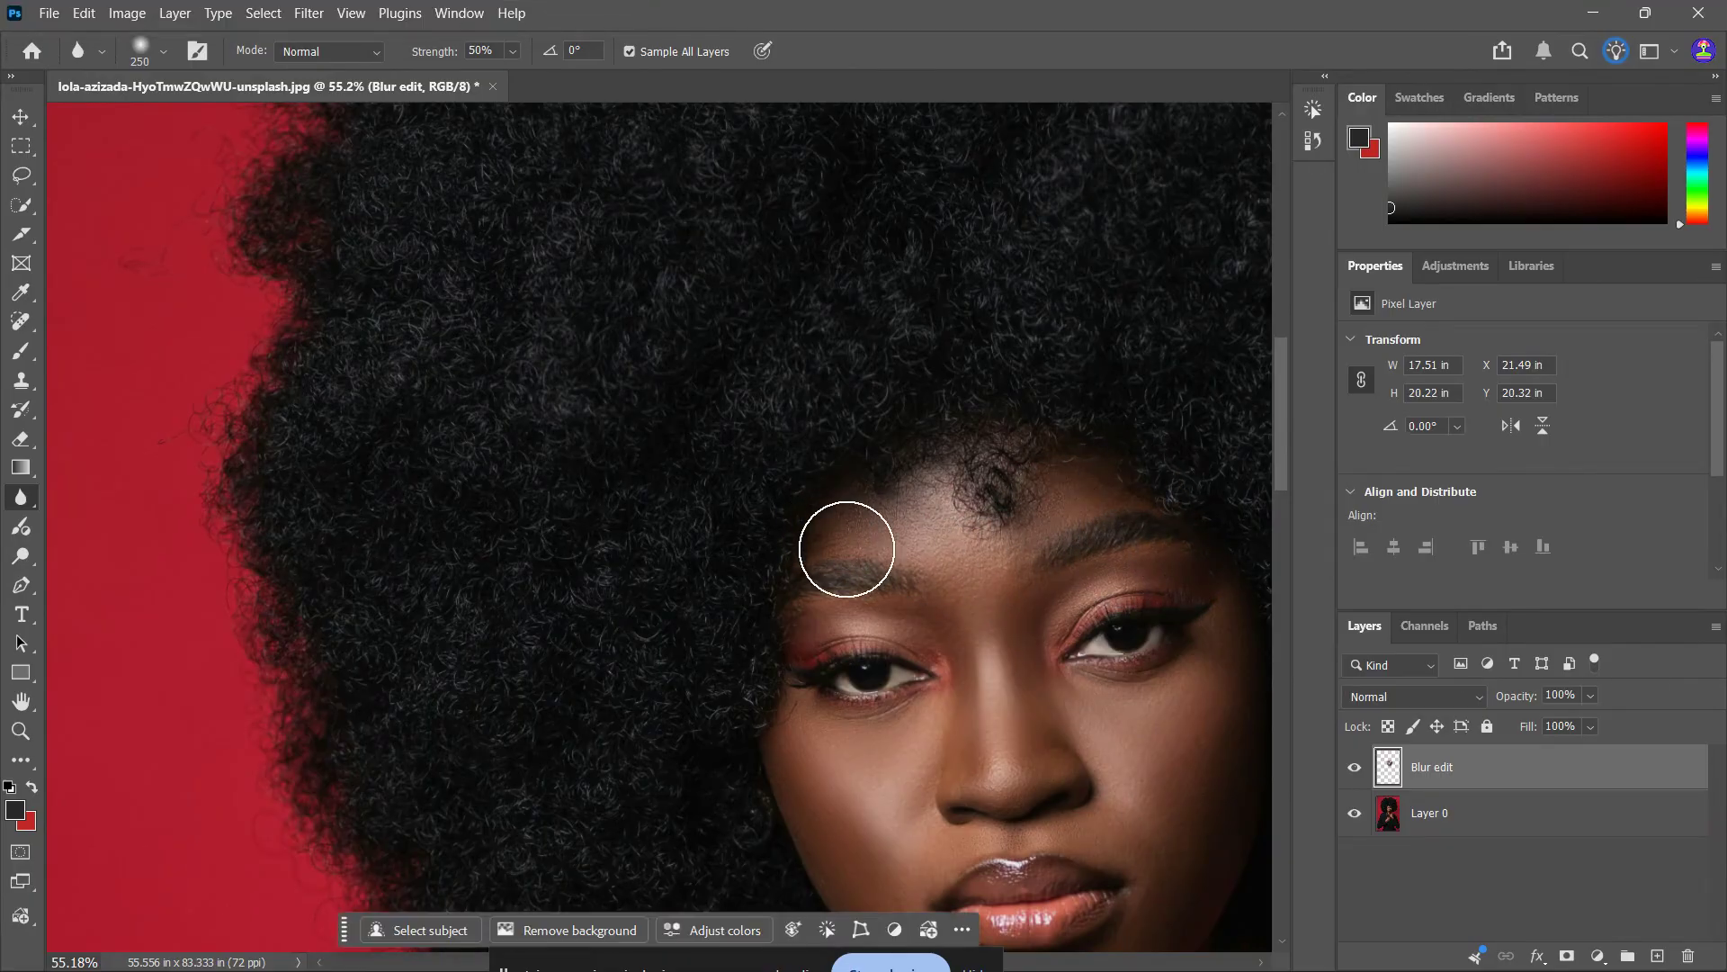
scroll(1144, 751, down, 3)
scroll(1079, 752, right, 2)
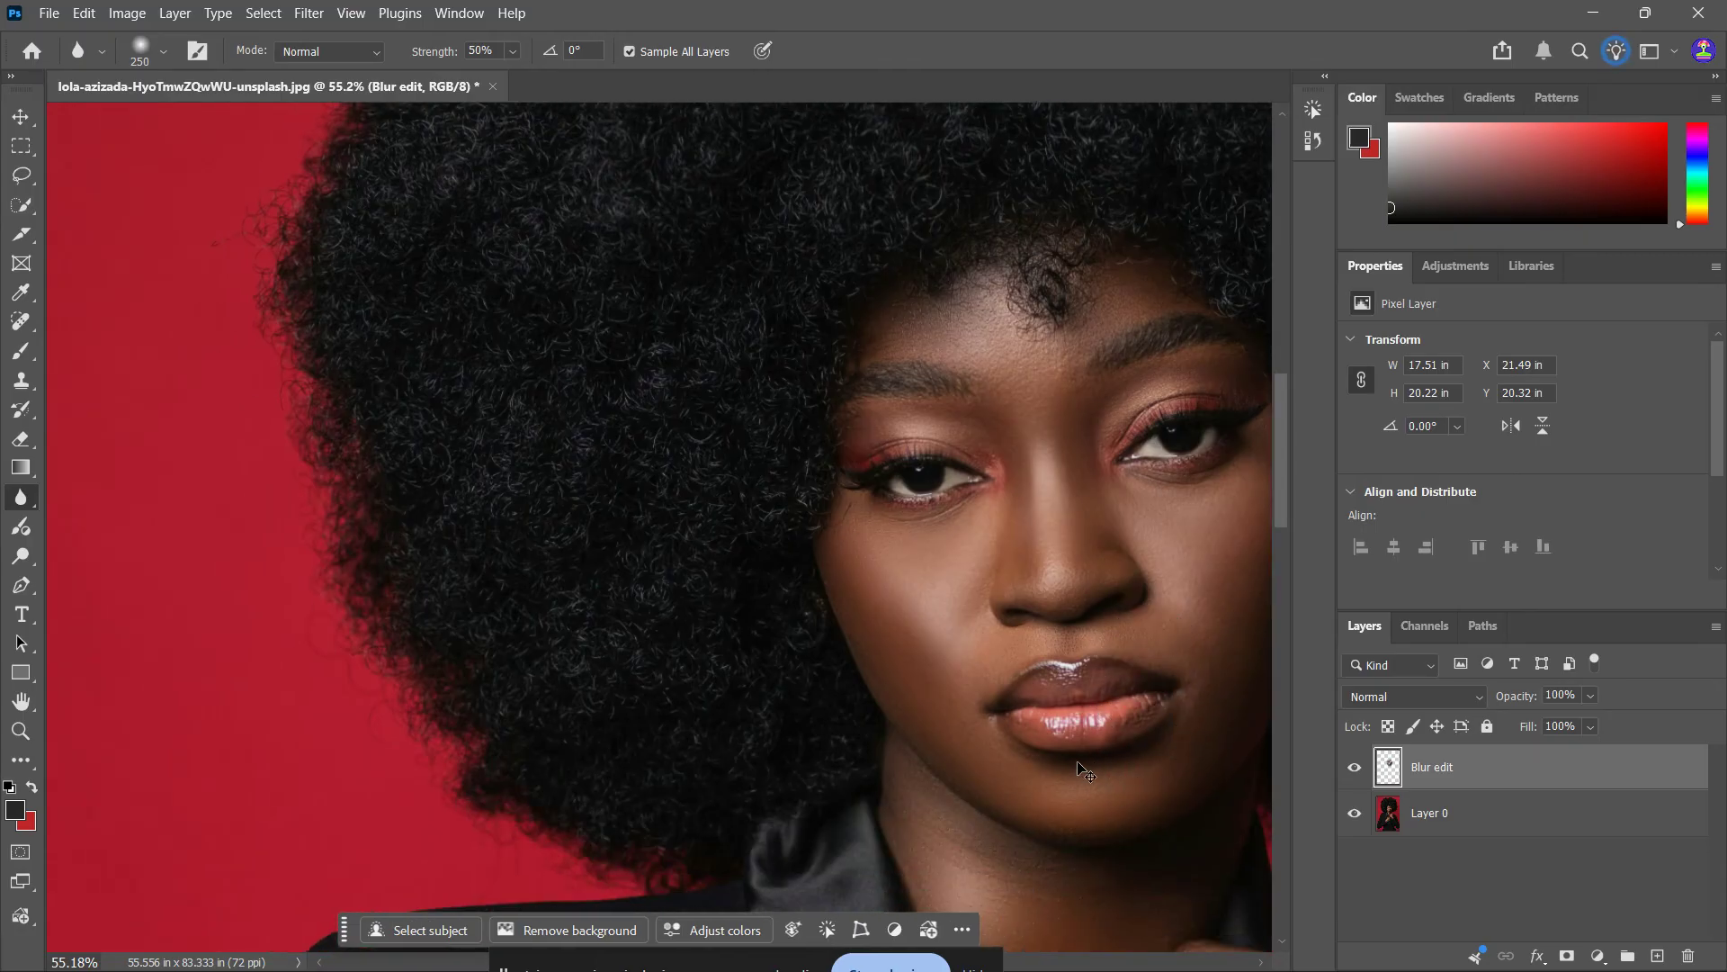
scroll(1077, 772, right, 2)
scroll(891, 796, down, 4)
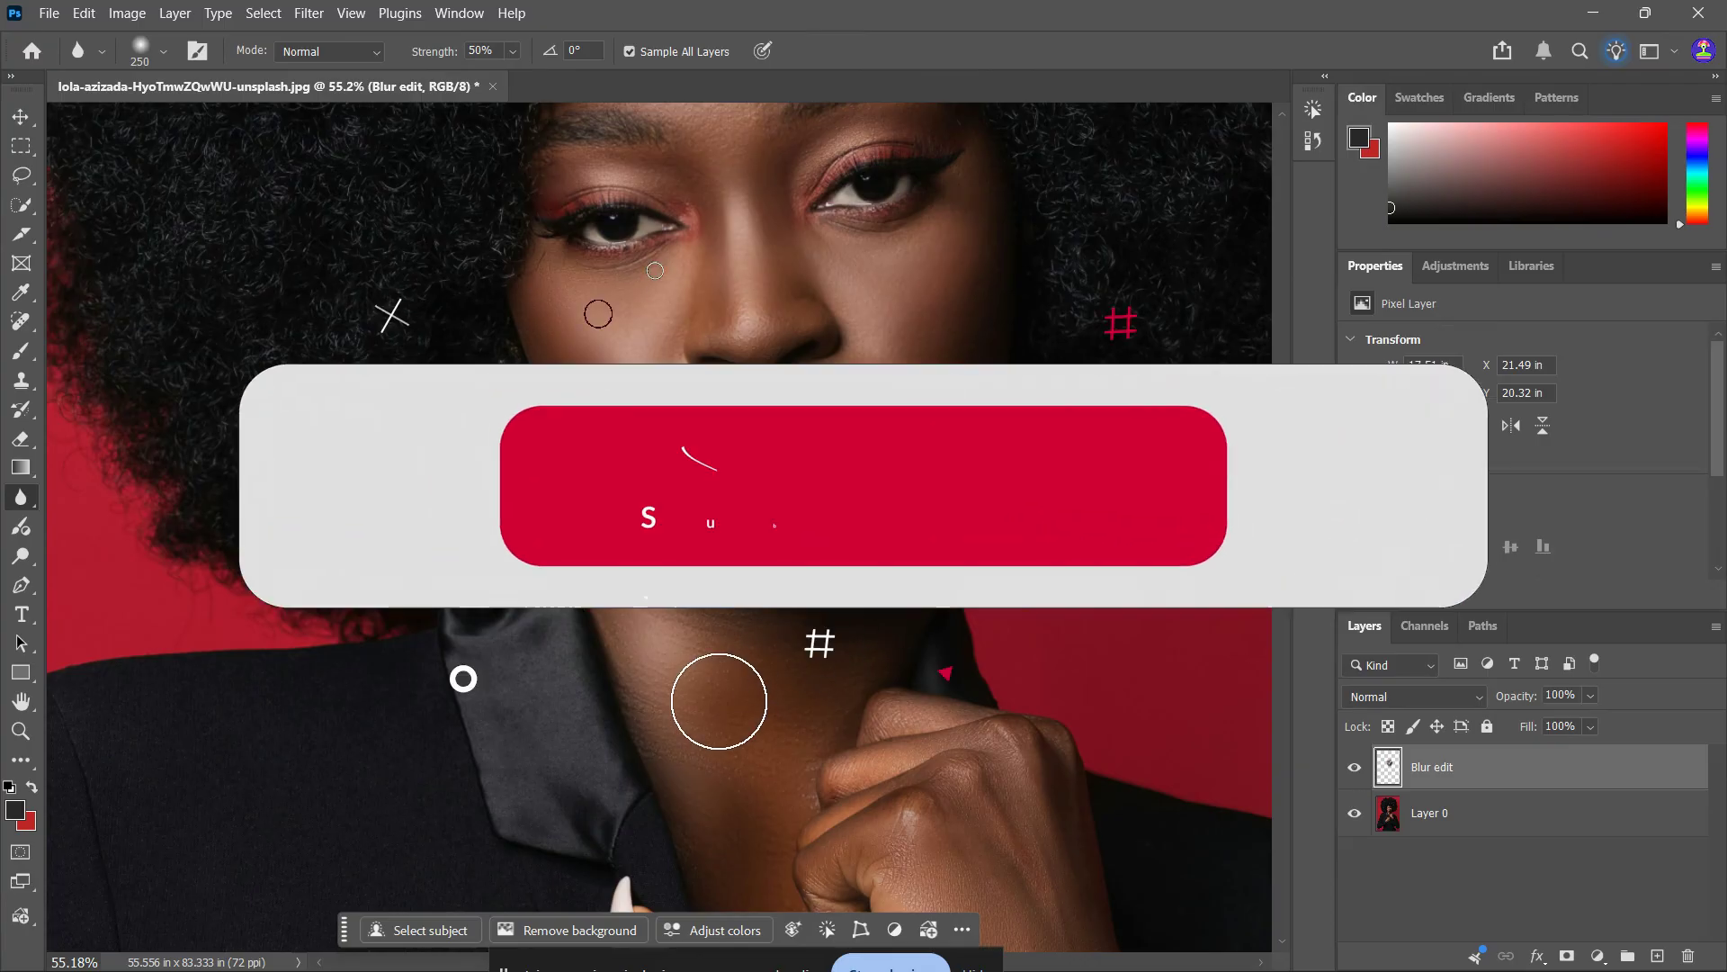
scroll(781, 772, down, 6)
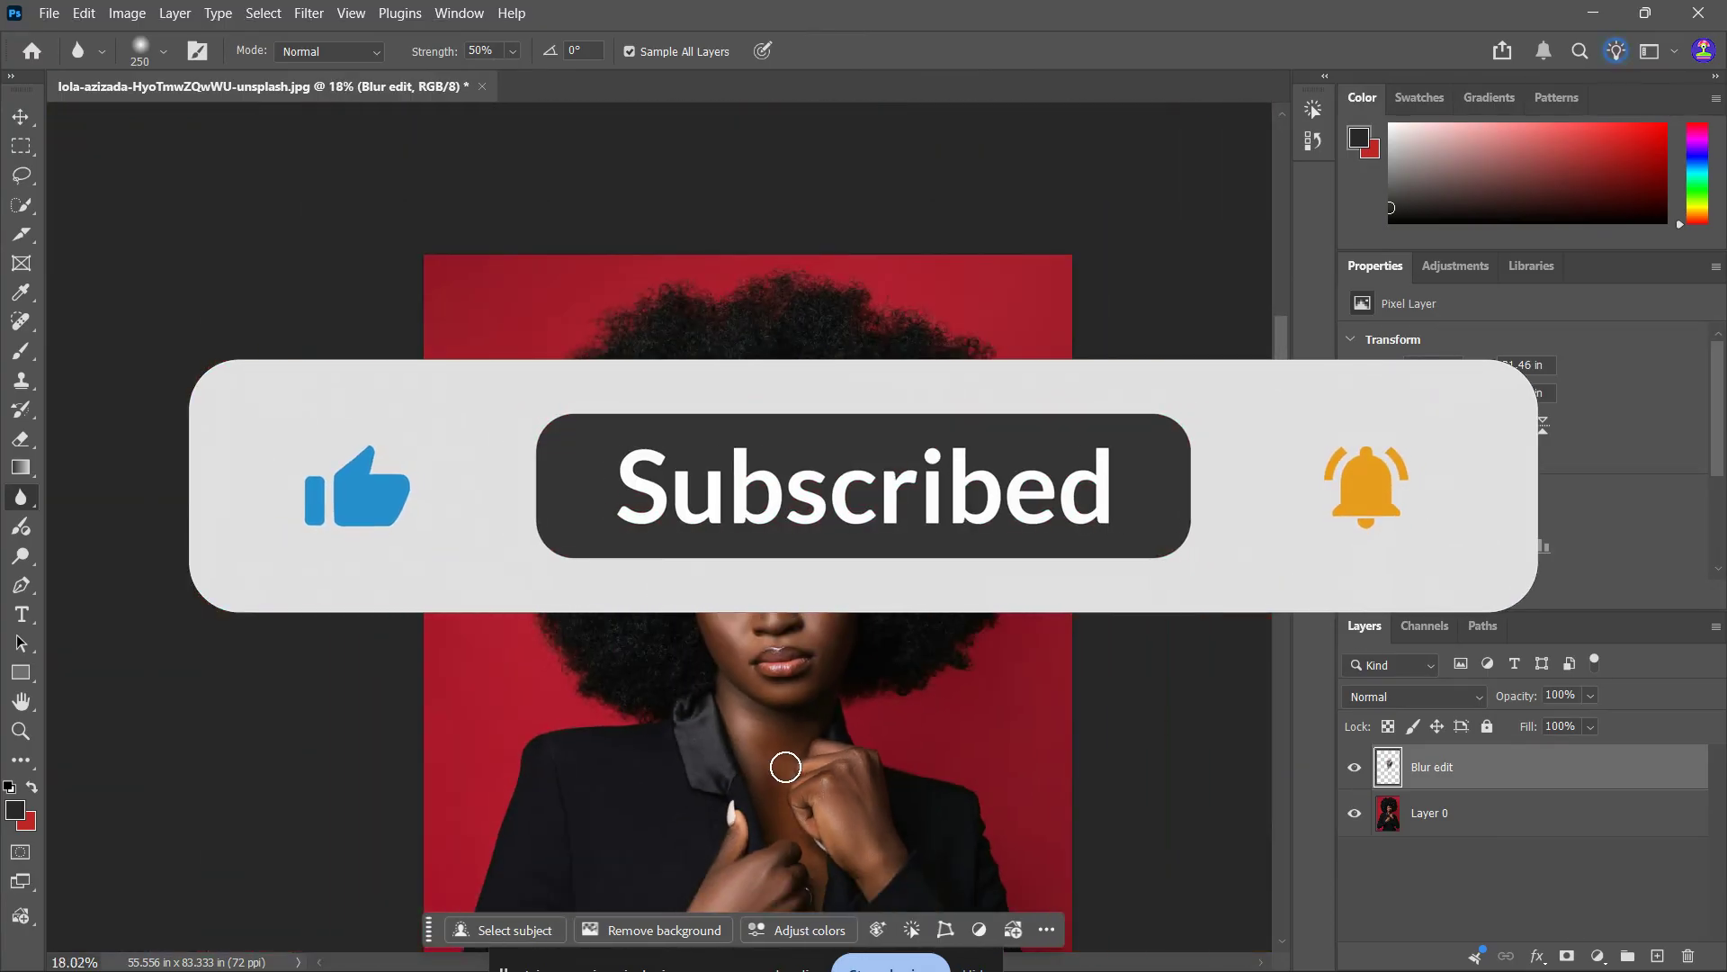